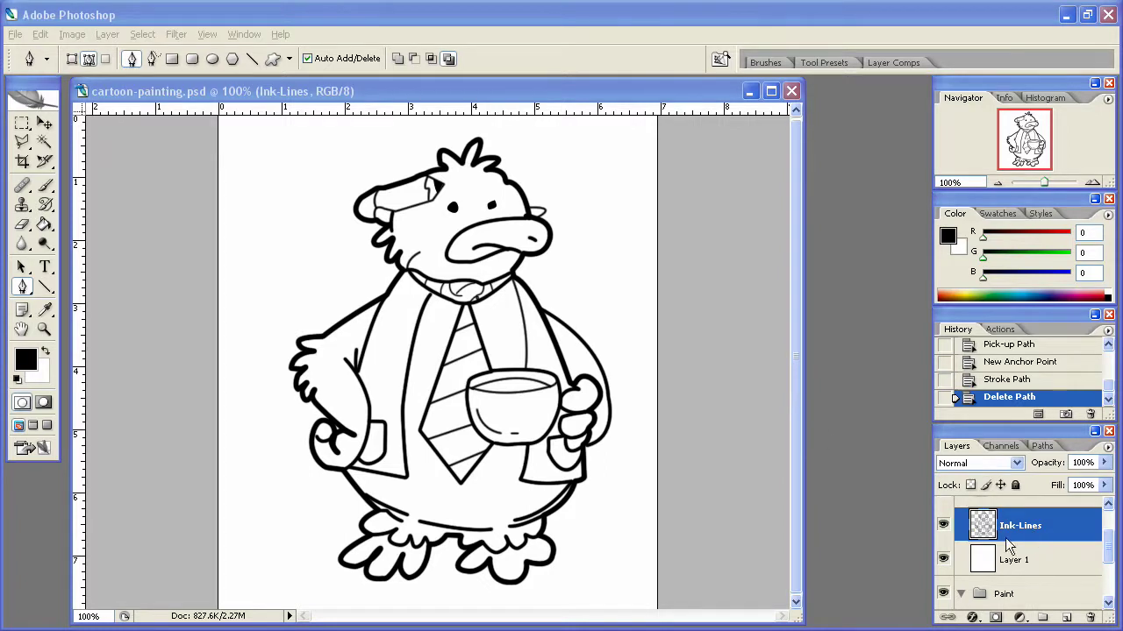
Collapse the Lines group and add a new layer named 'Base-Paint' inside the Paint group
scroll(1006, 539, up, 1)
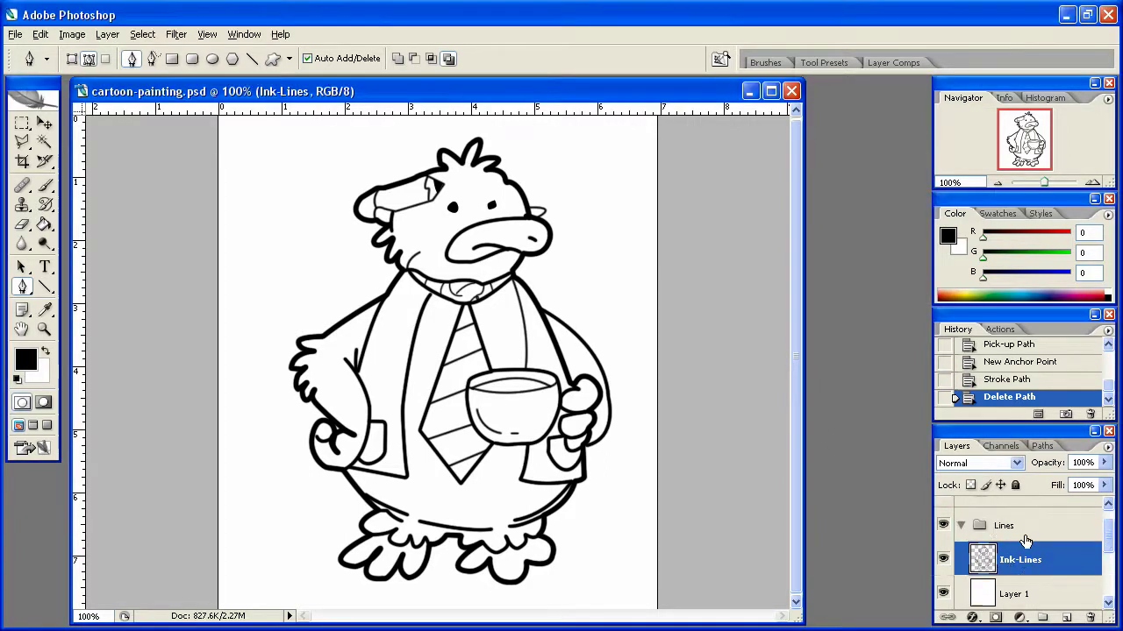
click(960, 528)
scroll(974, 530, up, 1)
scroll(1008, 553, down, 1)
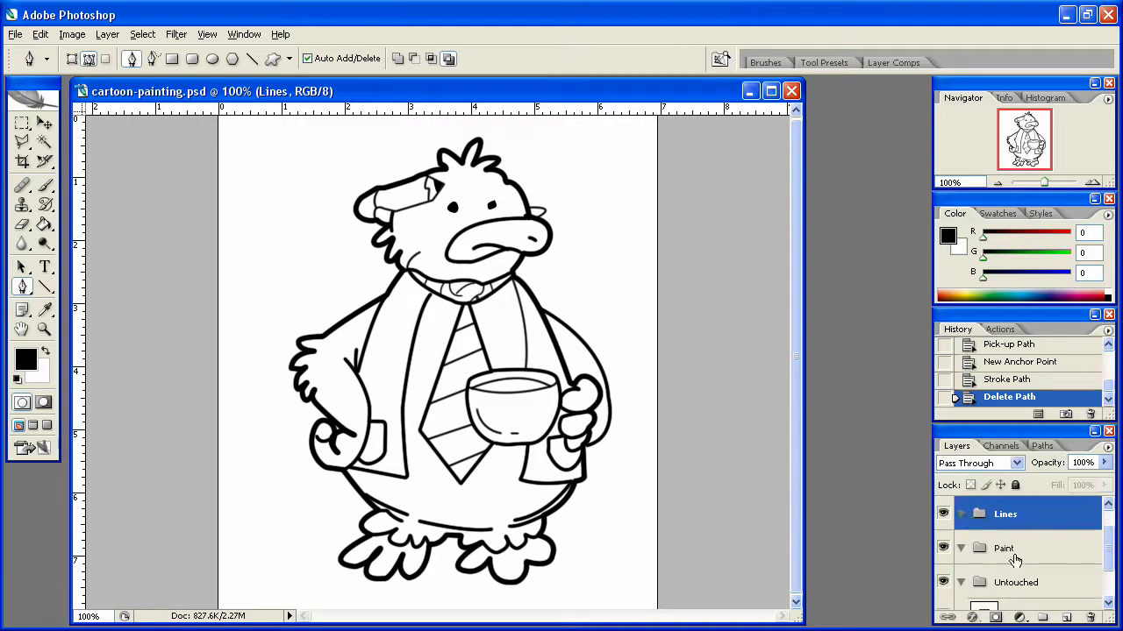
click(1008, 549)
click(1066, 616)
double_click(1017, 581)
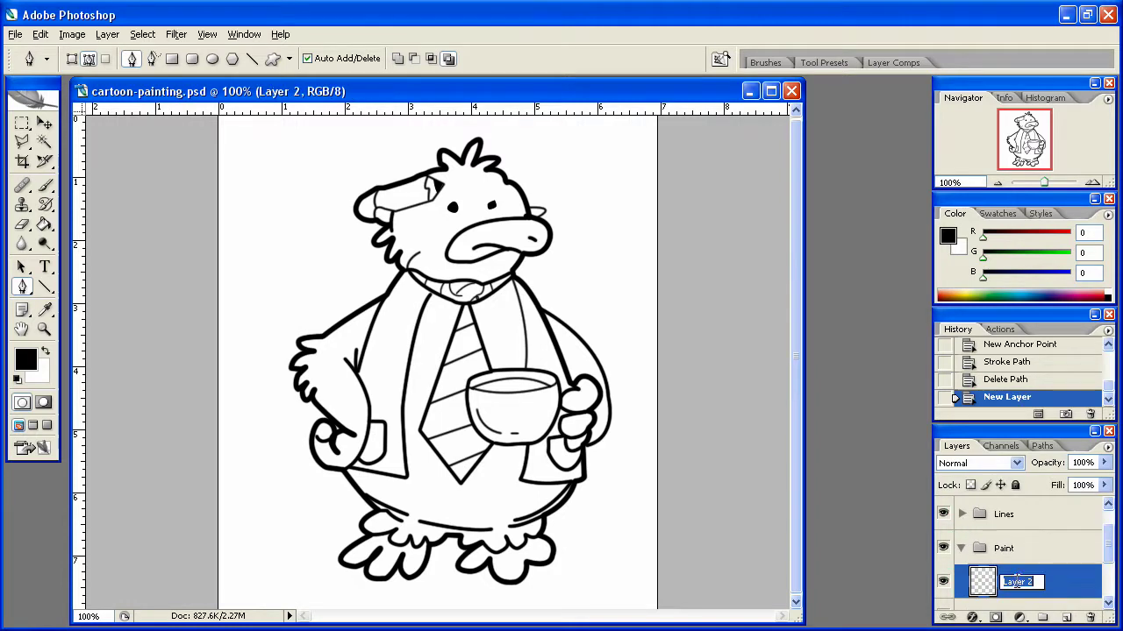
text(Base-Paint)
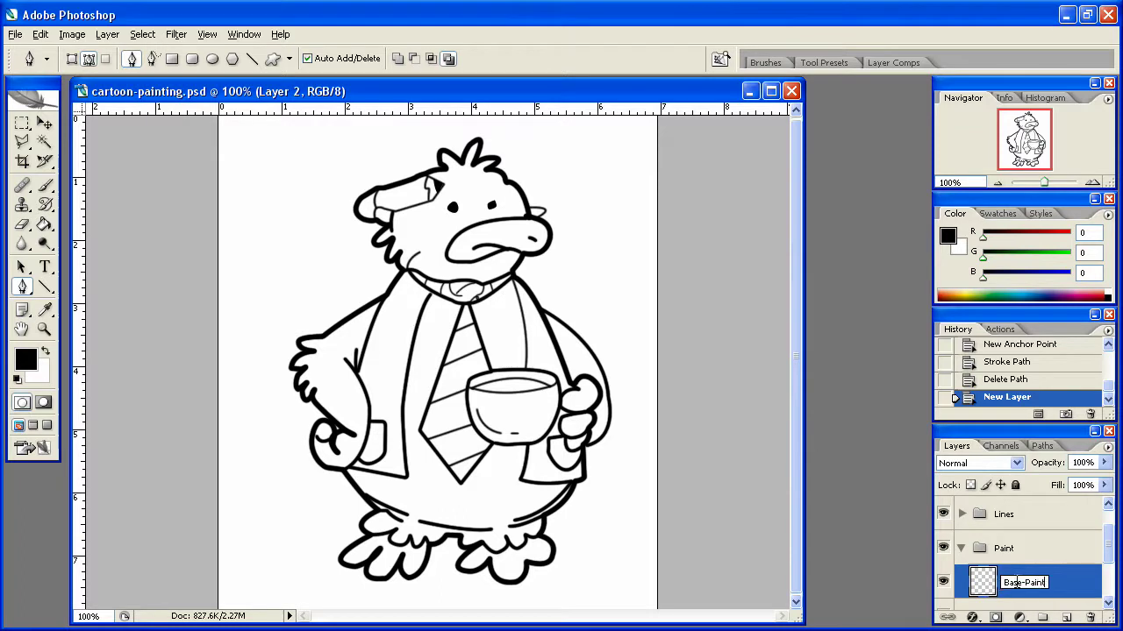
key(Return)
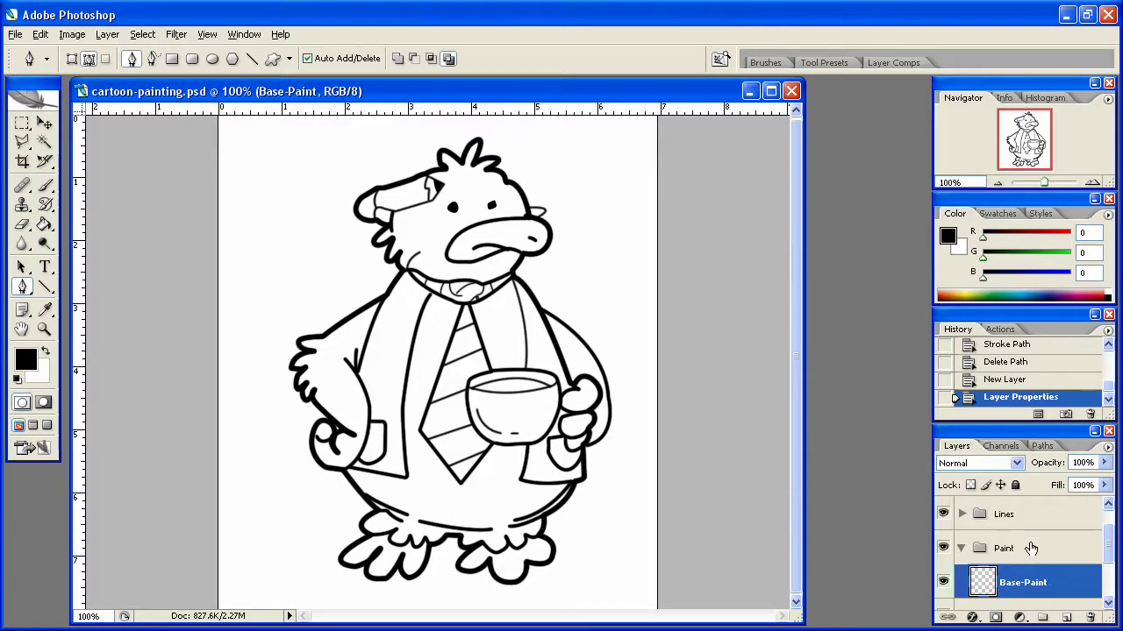
scroll(981, 545, down, 1)
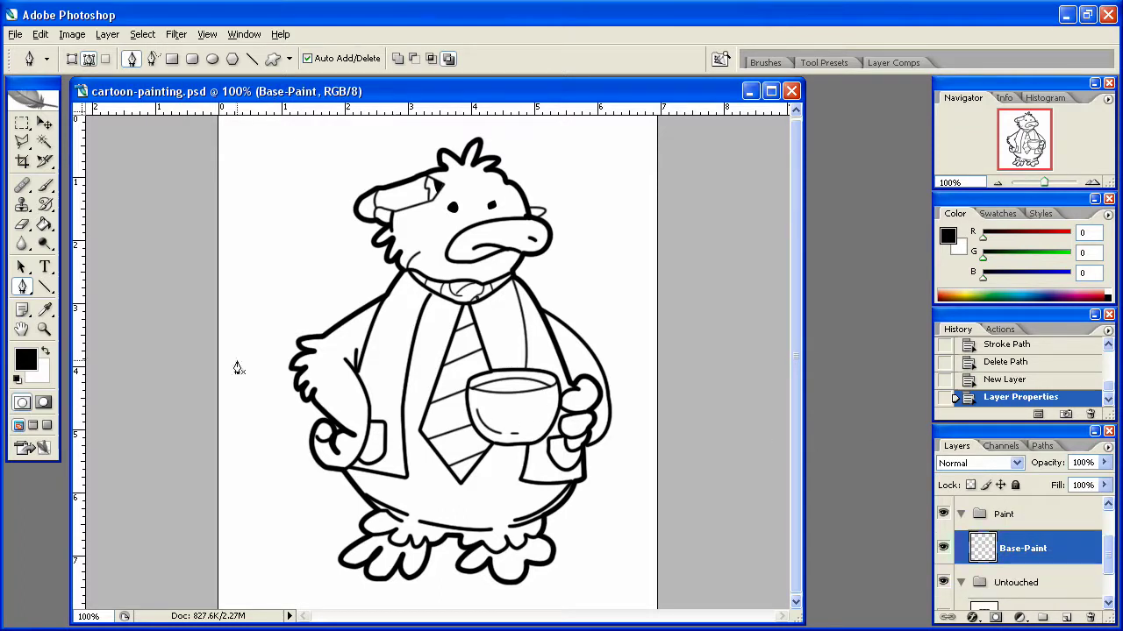
Choose the Brush tool with the hard round preset enlarged to 30 px diameter
click(47, 185)
right_click(270, 363)
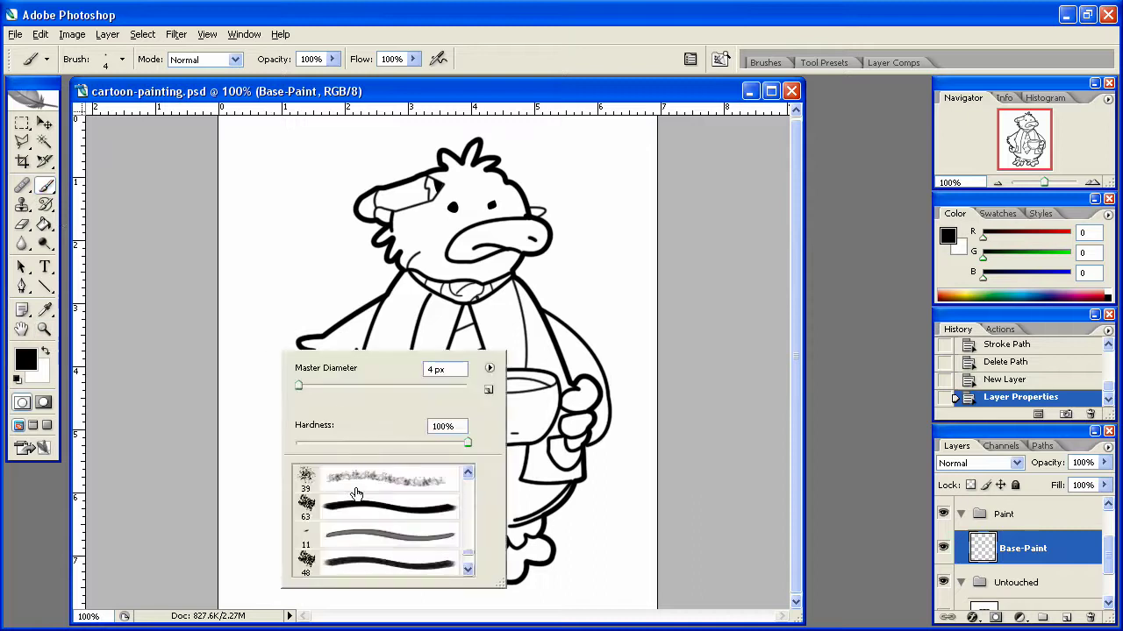
scroll(355, 496, up, 5)
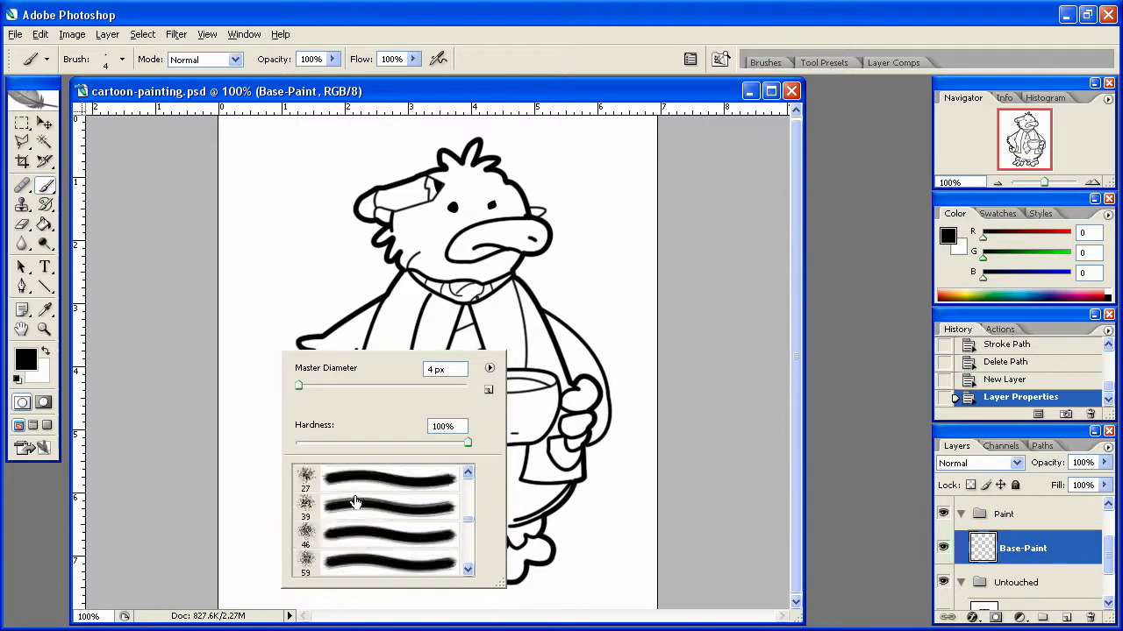
scroll(355, 502, up, 3)
click(309, 495)
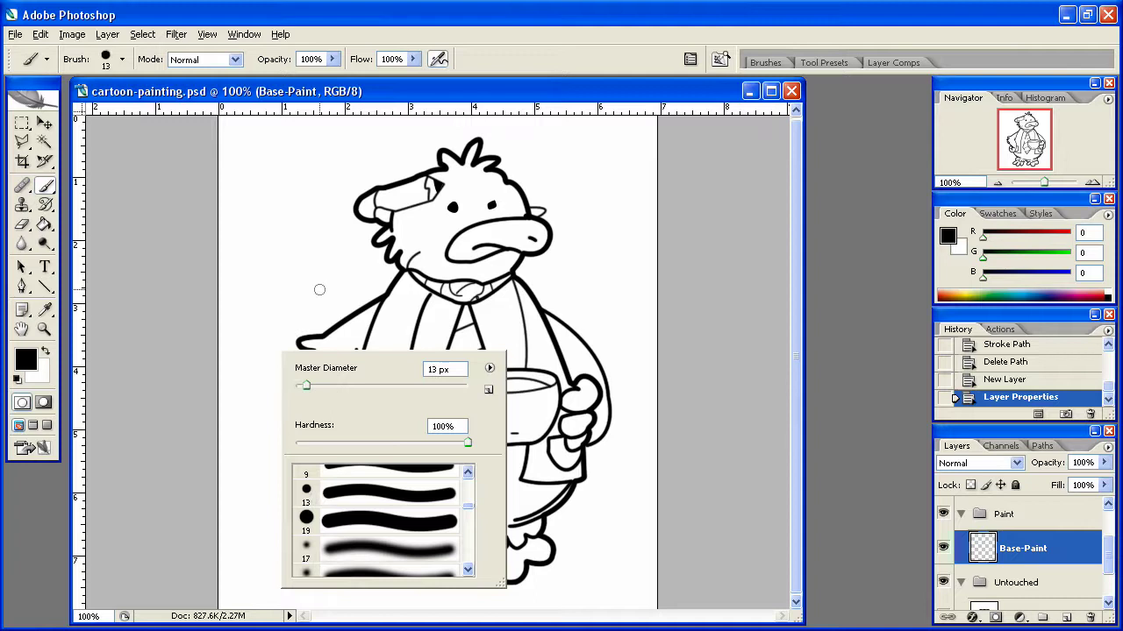
drag(306, 386, 320, 387)
key(Return)
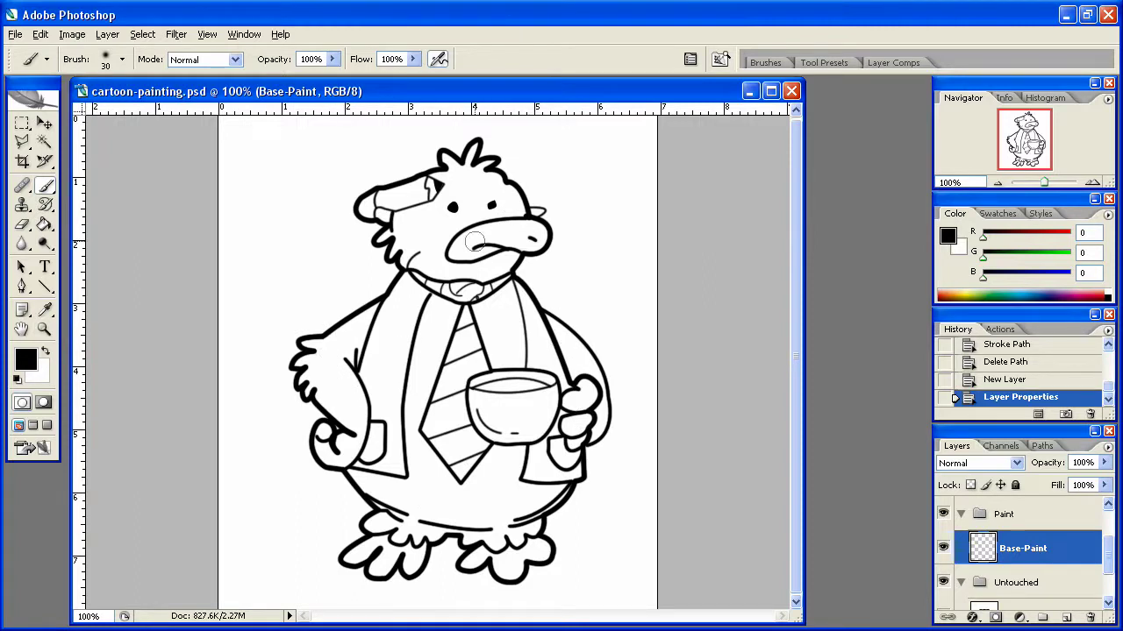
Set the foreground colour to light blue (R 83, G 200, B 255)
click(46, 352)
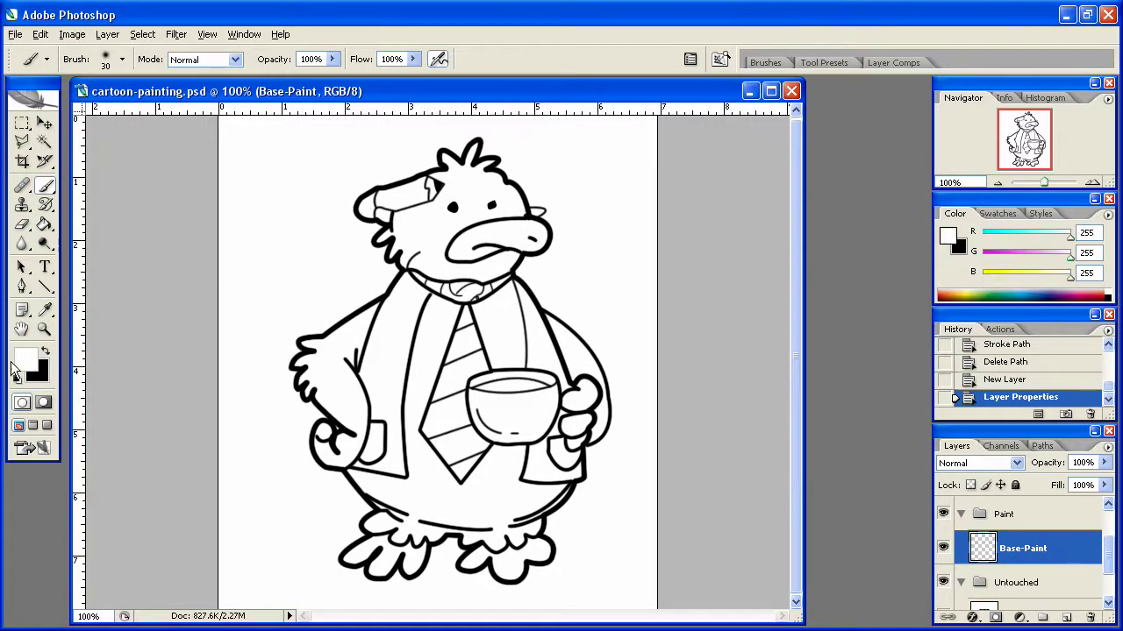
click(25, 358)
click(948, 296)
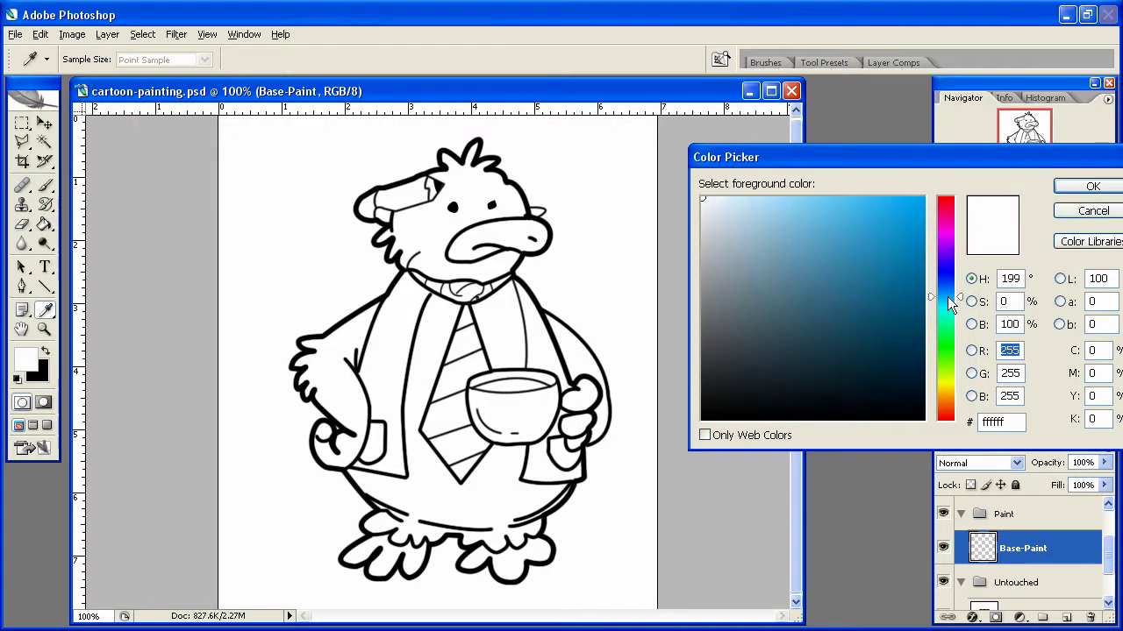
mouse_move(896, 270)
mouse_down()
mouse_move(923, 215)
mouse_move(1018, 182)
mouse_up()
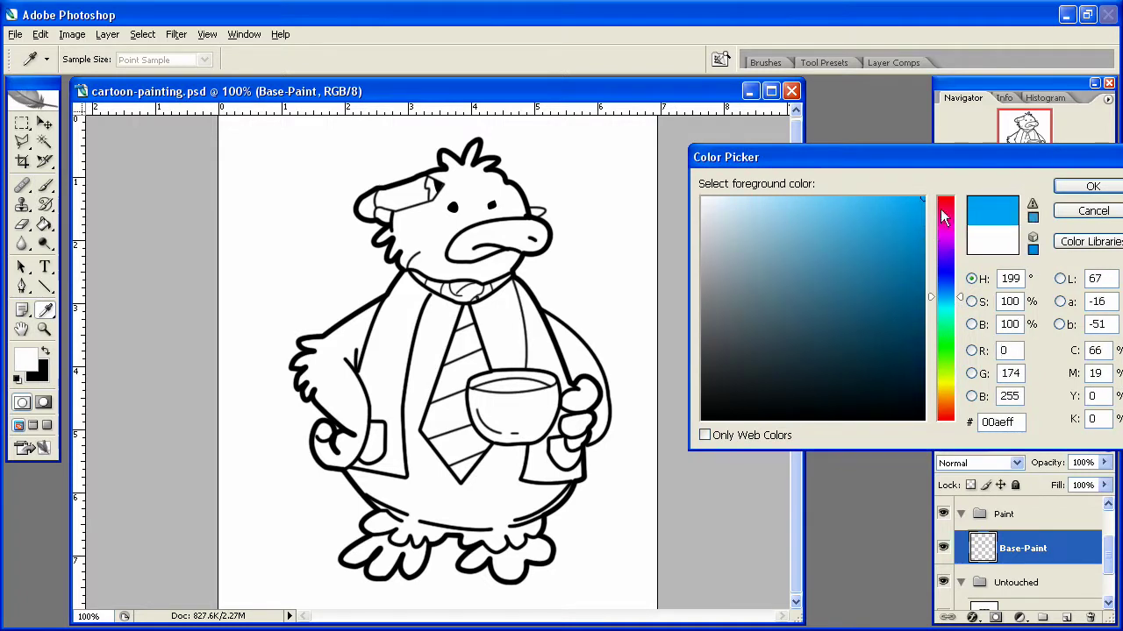
click(852, 190)
click(1093, 186)
key(b)
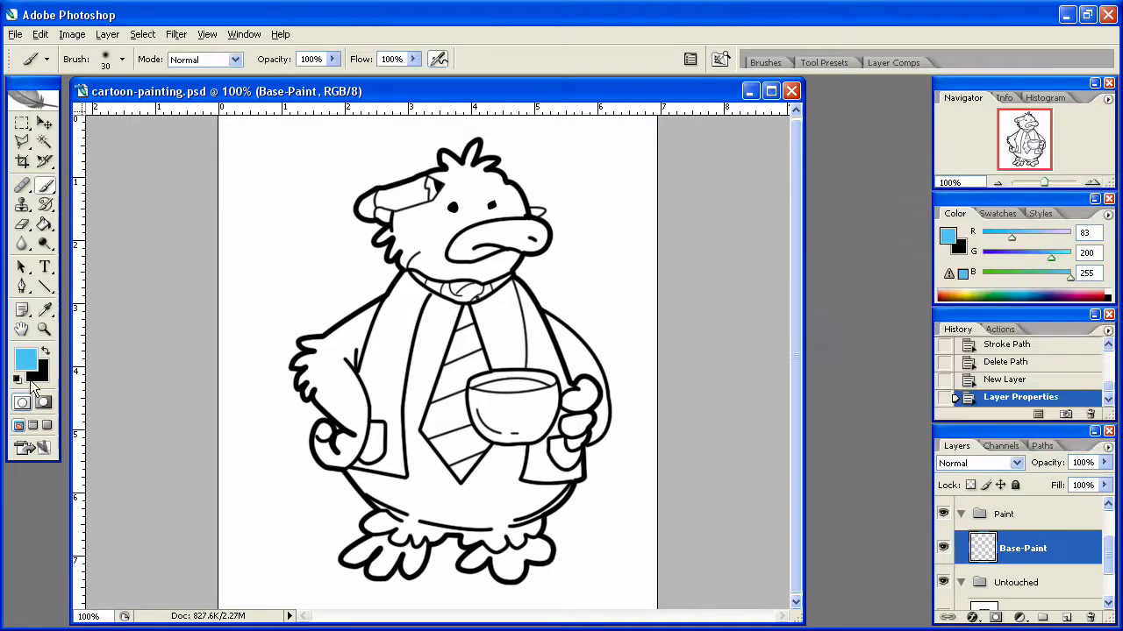
click(44, 329)
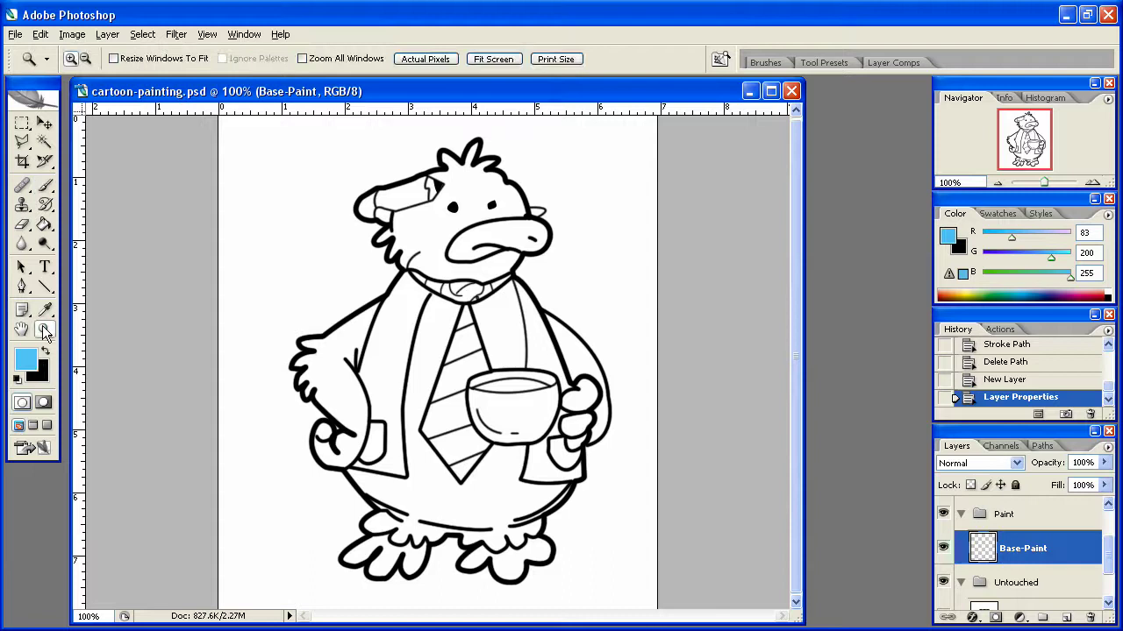
Paint two blue test strokes on the bird's arm
click(44, 184)
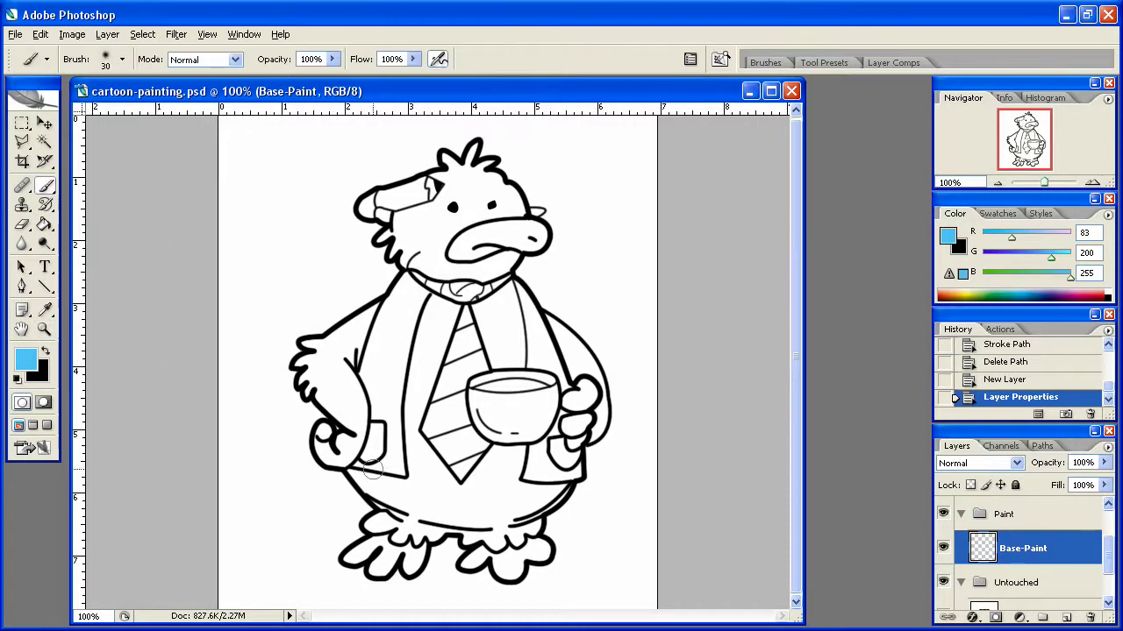
click(320, 377)
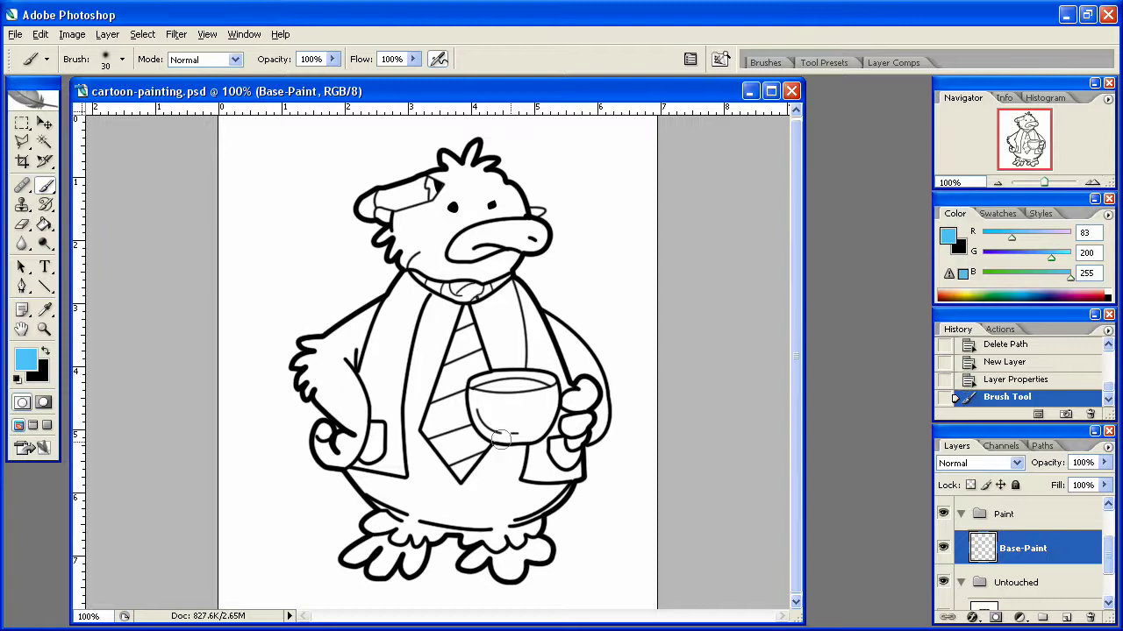
click(335, 384)
Move the white Layer 1 down into the Untouched group so the paint shows
scroll(1060, 591, up, 2)
click(962, 548)
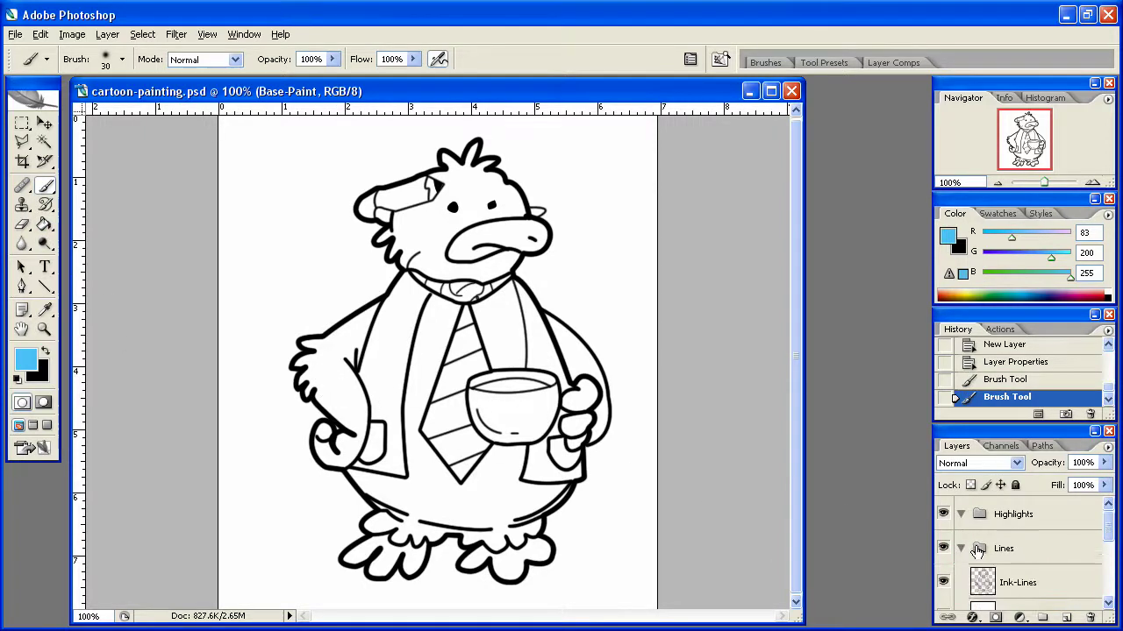
scroll(978, 550, down, 3)
drag(1035, 517, 1039, 578)
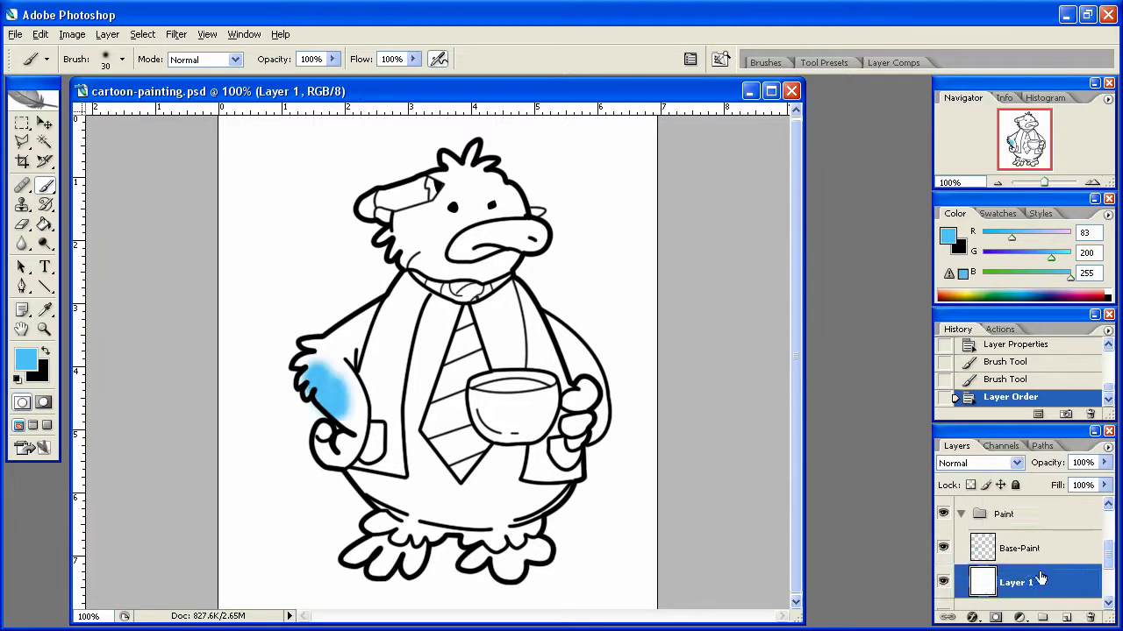
scroll(1040, 579, down, 2)
drag(1040, 525, 1037, 580)
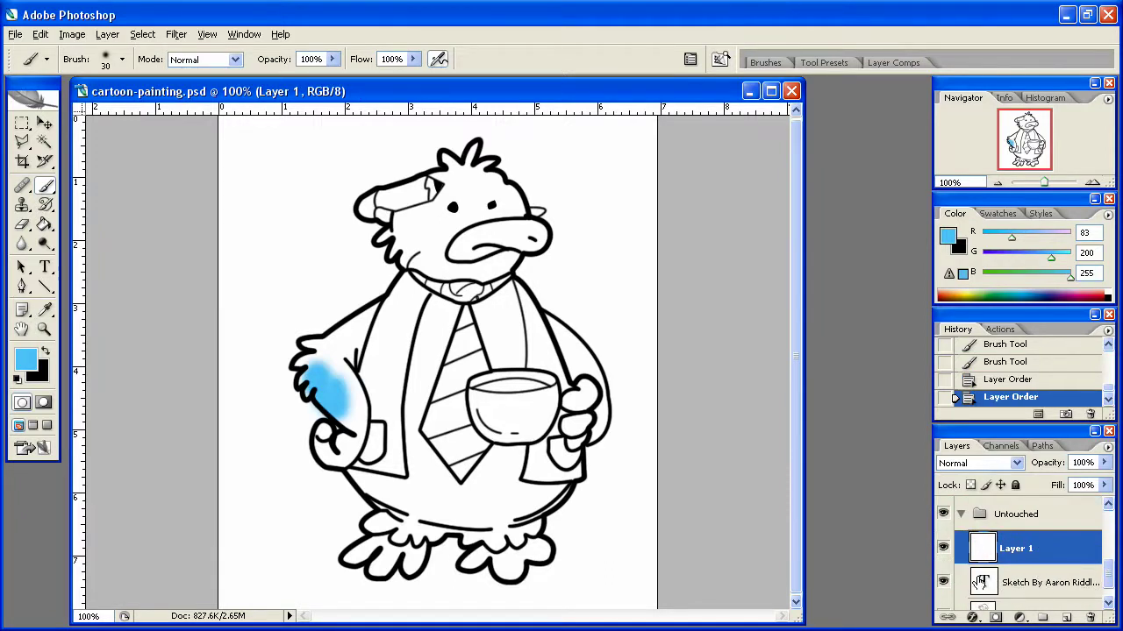
scroll(1040, 548, down, 1)
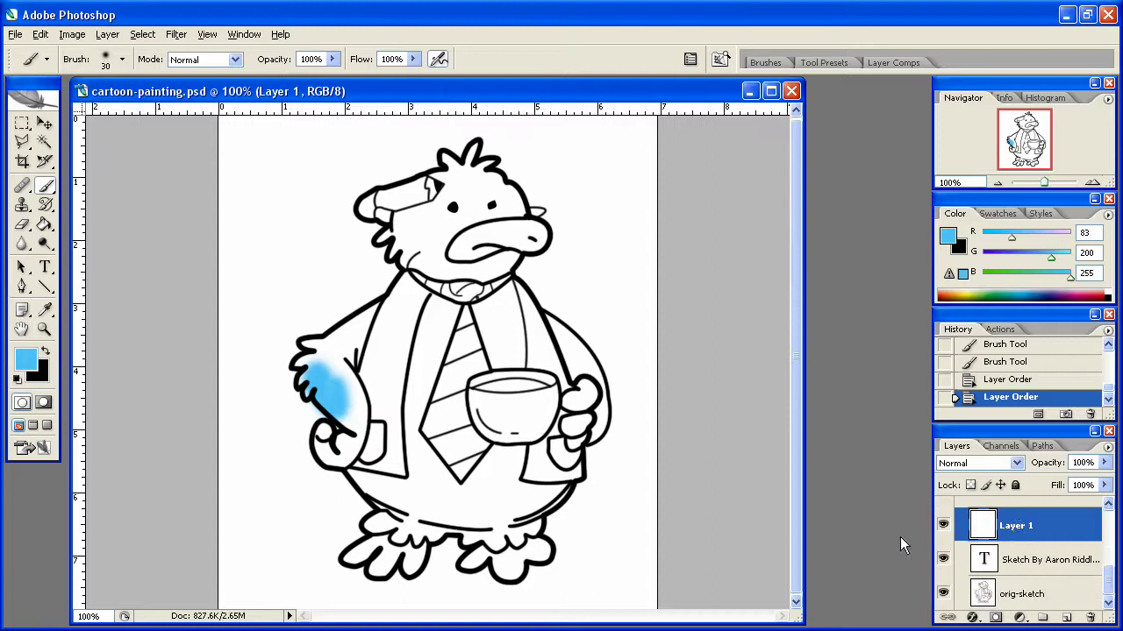
scroll(1028, 544, up, 3)
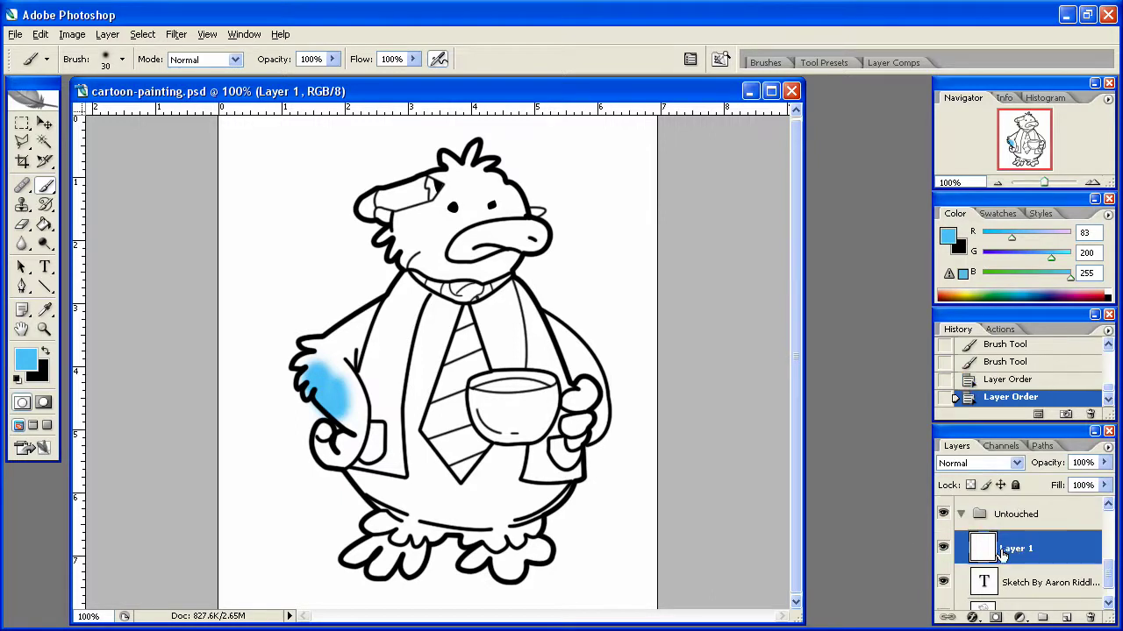
Erase the blue test paint from Base-Paint with a rectangular selection and Delete
click(1004, 547)
click(22, 123)
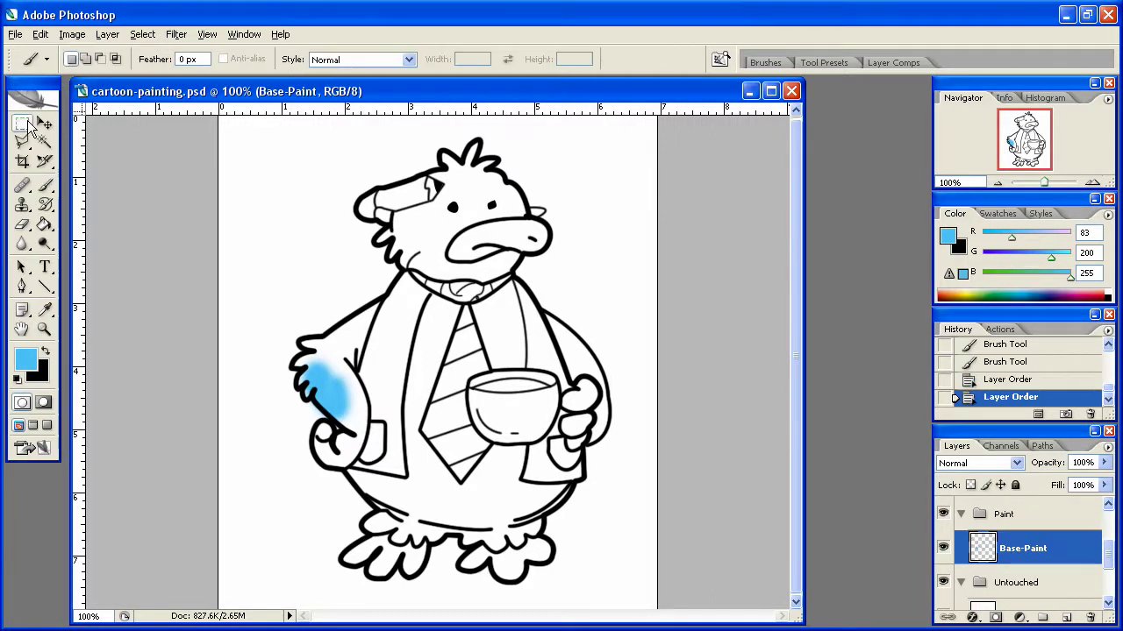
drag(449, 318, 225, 578)
key(Delete)
key(ctrl+d)
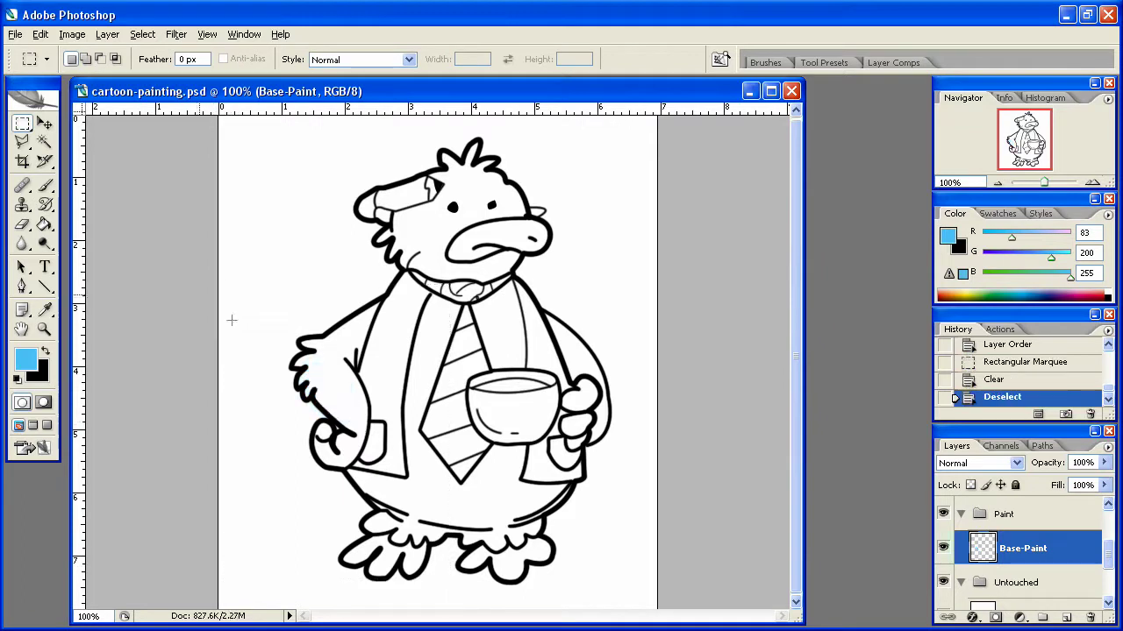
Set the brush to 100% hardness and 15 px diameter
click(45, 187)
right_click(233, 379)
click(327, 474)
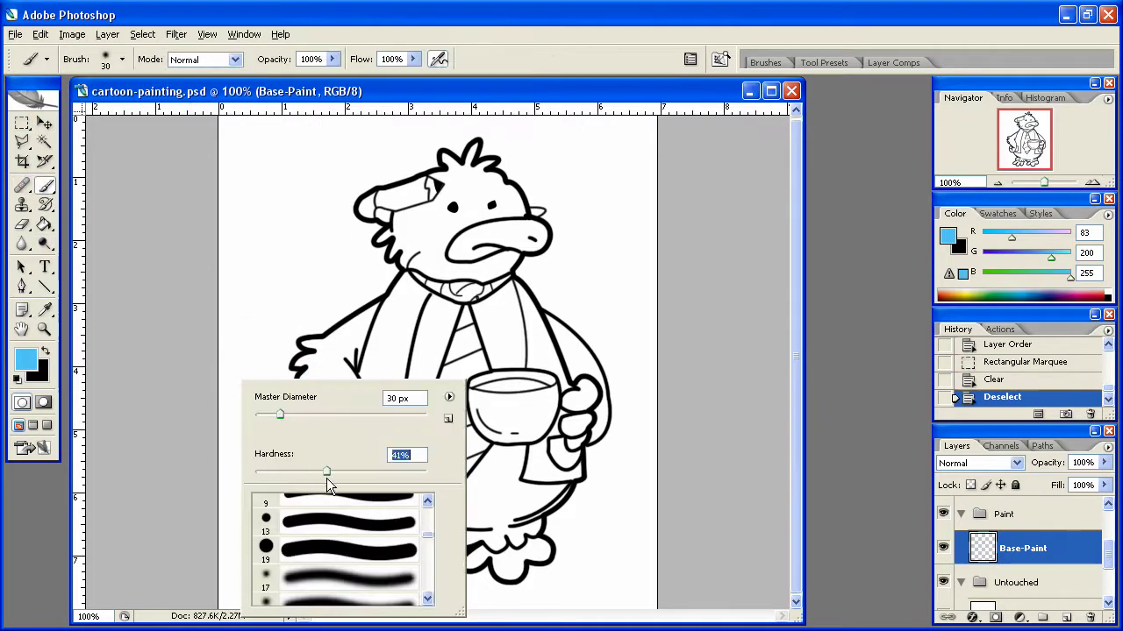
click(269, 414)
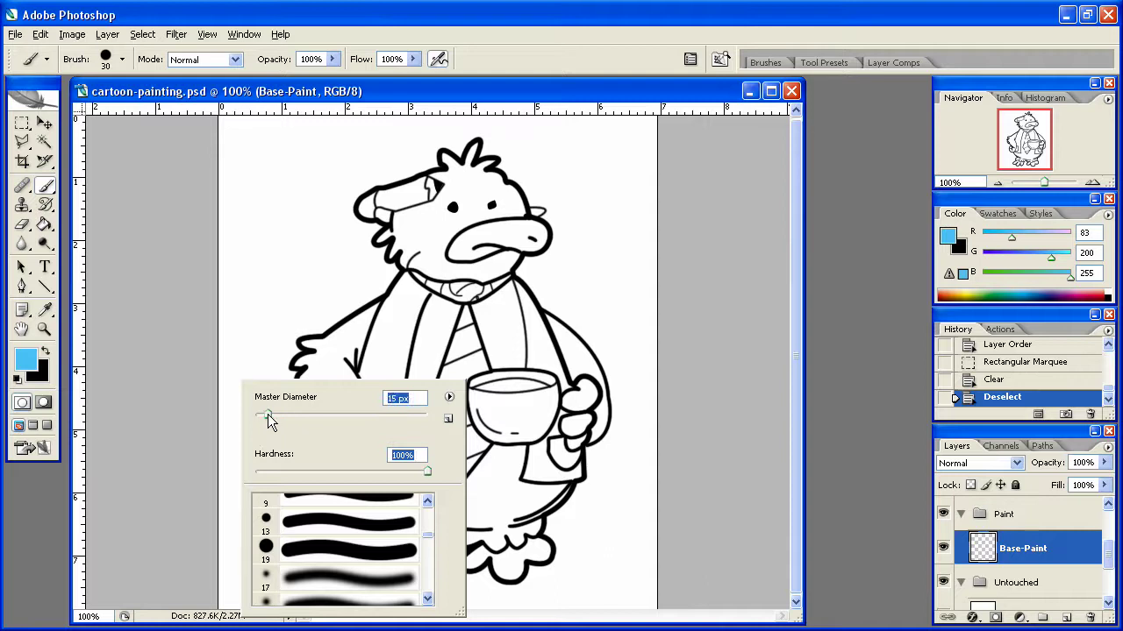
Paint the bird's left arm and hand light blue inside the ink outlines
click(313, 346)
mouse_move(313, 345)
mouse_down()
mouse_move(363, 317)
mouse_move(353, 359)
mouse_move(346, 339)
mouse_move(338, 359)
mouse_move(303, 363)
mouse_move(315, 363)
mouse_move(304, 382)
mouse_move(308, 393)
mouse_move(338, 365)
mouse_move(321, 398)
mouse_move(357, 429)
mouse_move(332, 380)
mouse_move(331, 401)
mouse_move(346, 372)
mouse_up()
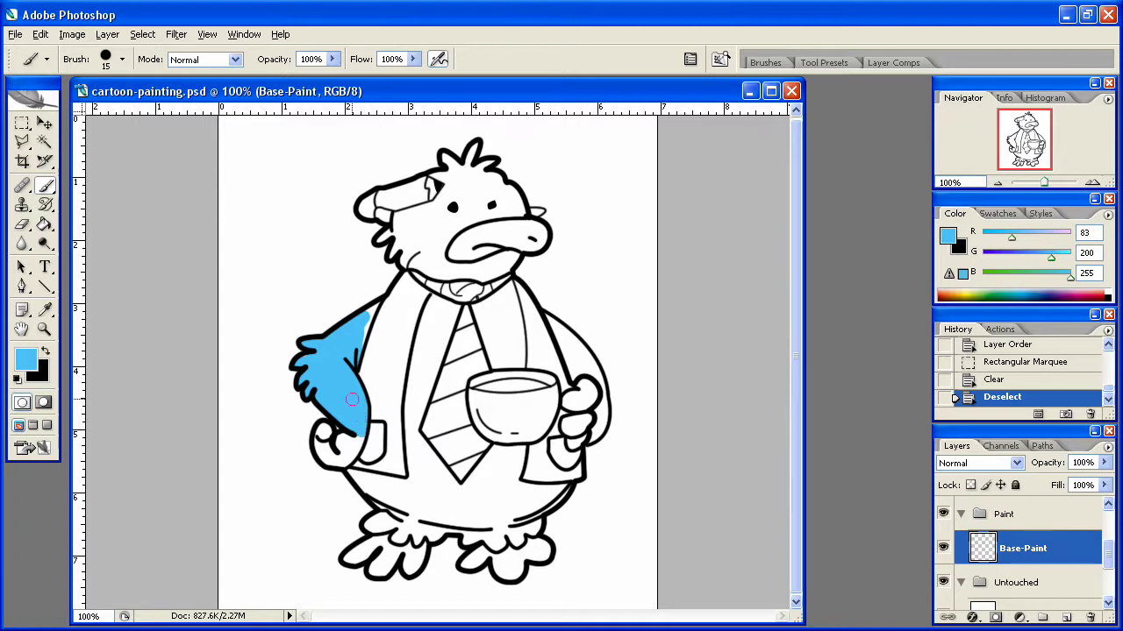
drag(351, 399, 348, 433)
click(359, 438)
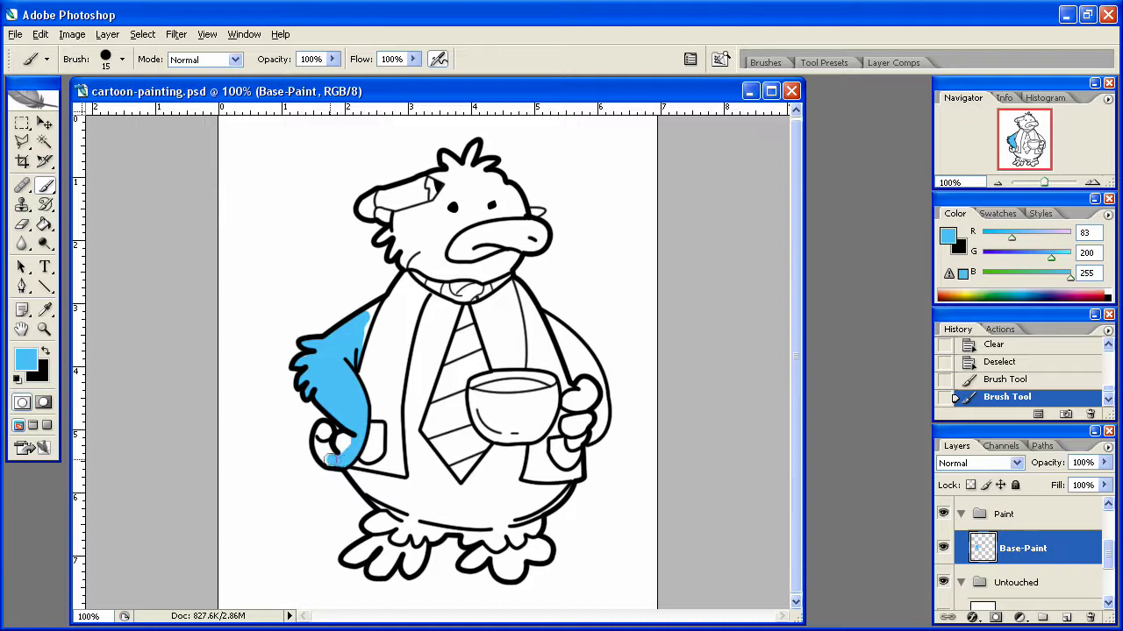
mouse_move(322, 452)
mouse_down()
mouse_move(321, 436)
mouse_move(344, 440)
mouse_move(329, 438)
mouse_up()
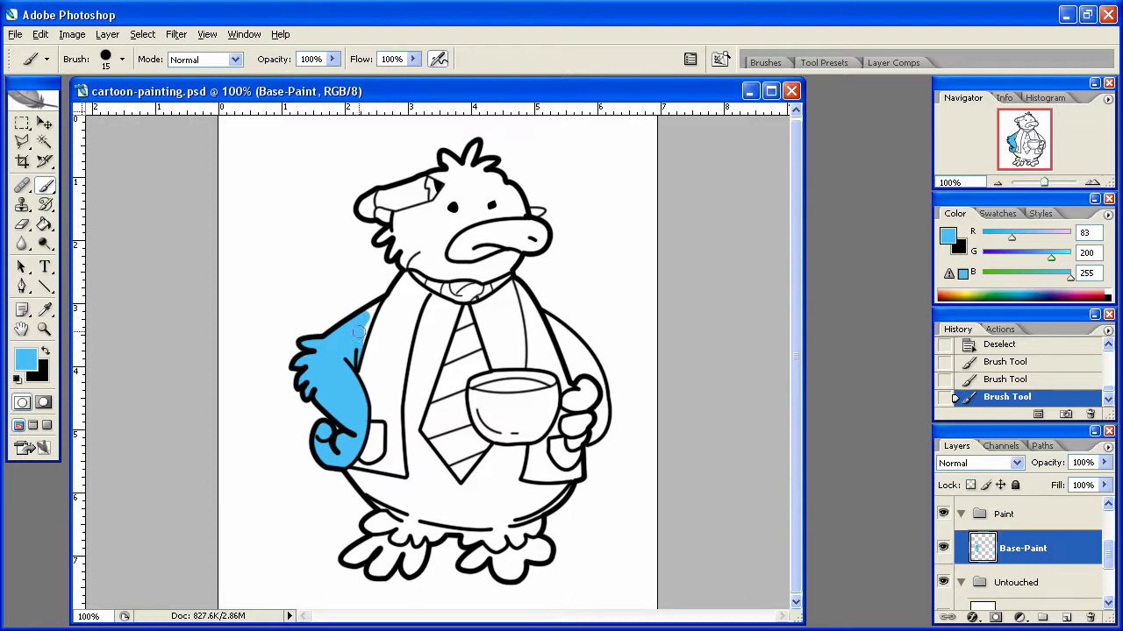
Fill the shoulder gap blue, shrink the brush to 9 px, and zoom in on the body
click(368, 316)
right_click(372, 314)
drag(403, 346, 397, 346)
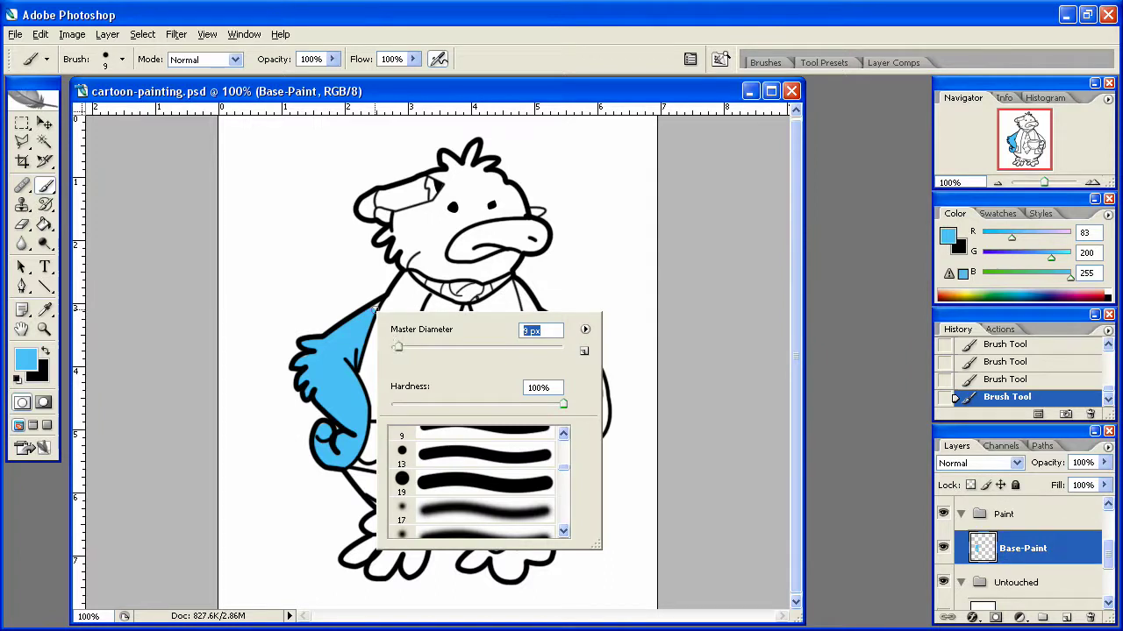
key(Return)
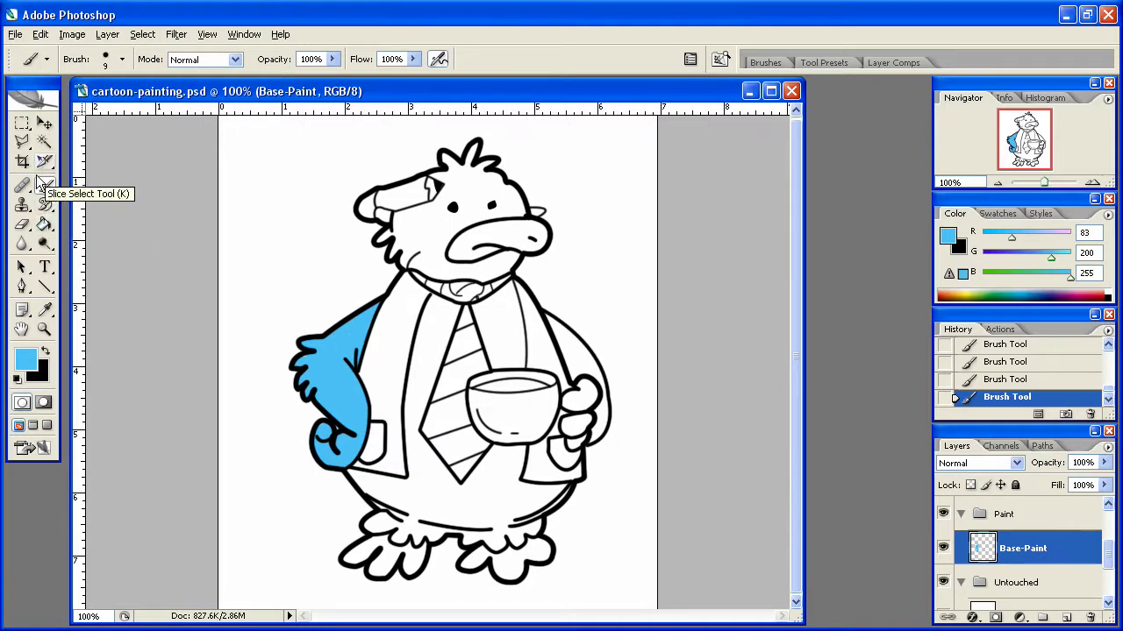
key(z)
drag(532, 270, 307, 545)
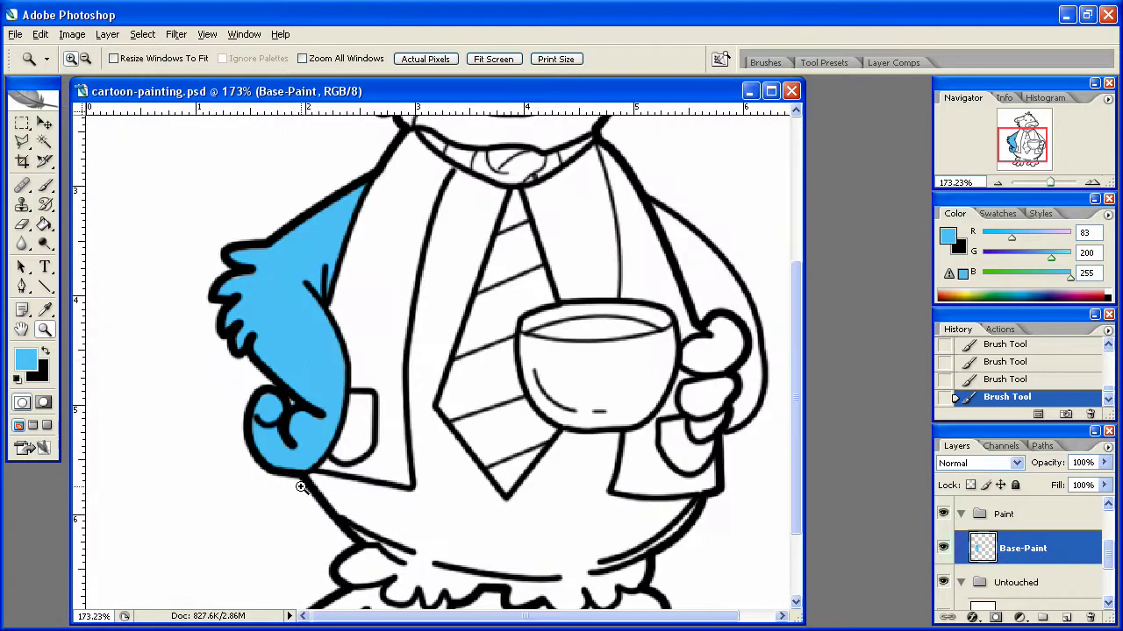
Paint a thin blue strip down inside the left jacket edge with an 8 px brush
click(44, 189)
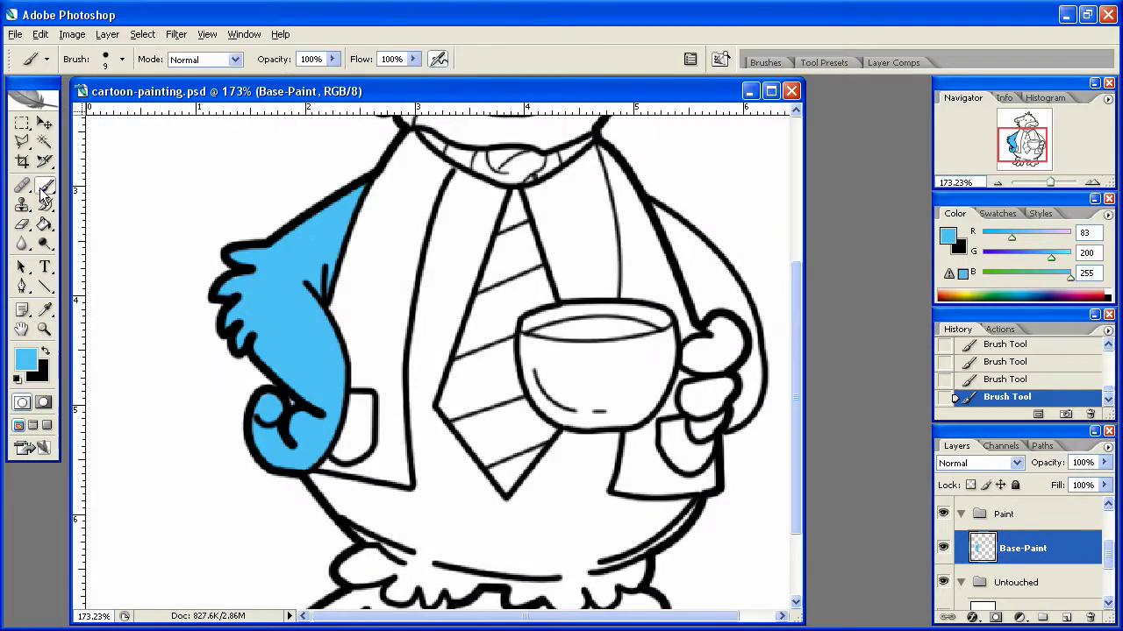
mouse_move(460, 173)
mouse_down()
mouse_move(416, 284)
mouse_move(438, 215)
mouse_up()
key(ctrl+z)
key(ctrl+z)
right_click(464, 186)
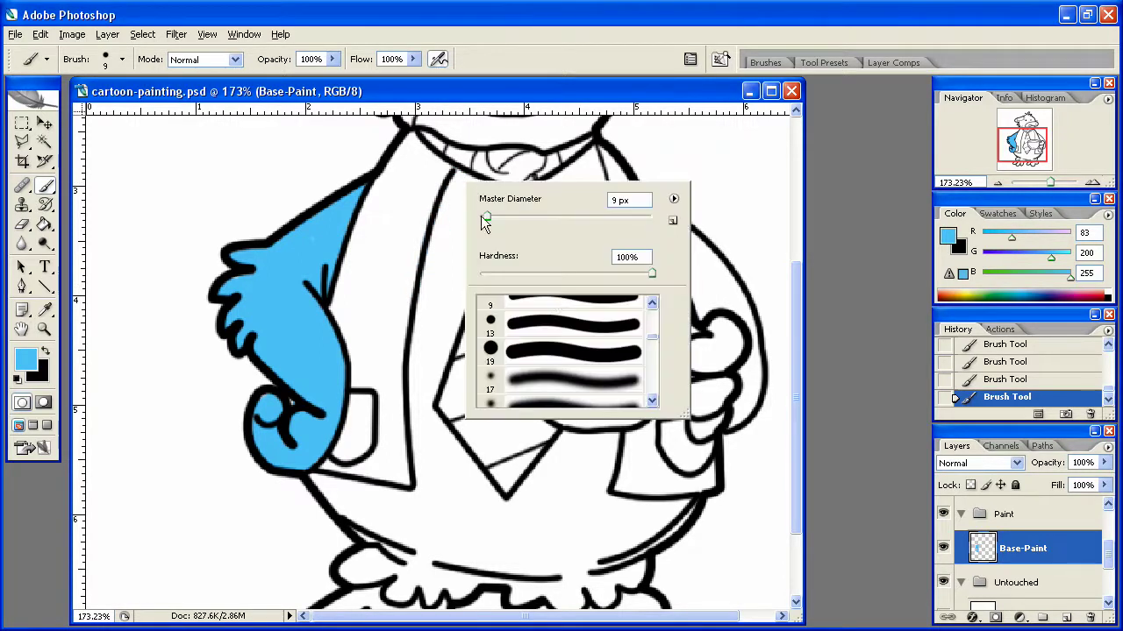
click(612, 200)
key(Down)
key(Return)
mouse_move(457, 173)
mouse_down()
mouse_move(416, 333)
mouse_move(416, 492)
mouse_move(311, 477)
mouse_move(347, 520)
mouse_move(421, 547)
mouse_move(357, 512)
mouse_move(425, 549)
mouse_move(335, 494)
mouse_move(405, 513)
mouse_move(428, 500)
mouse_move(379, 517)
mouse_move(417, 534)
mouse_move(415, 548)
mouse_move(485, 559)
mouse_up()
Paint the lower belly blue with a 22 px brush
right_click(447, 542)
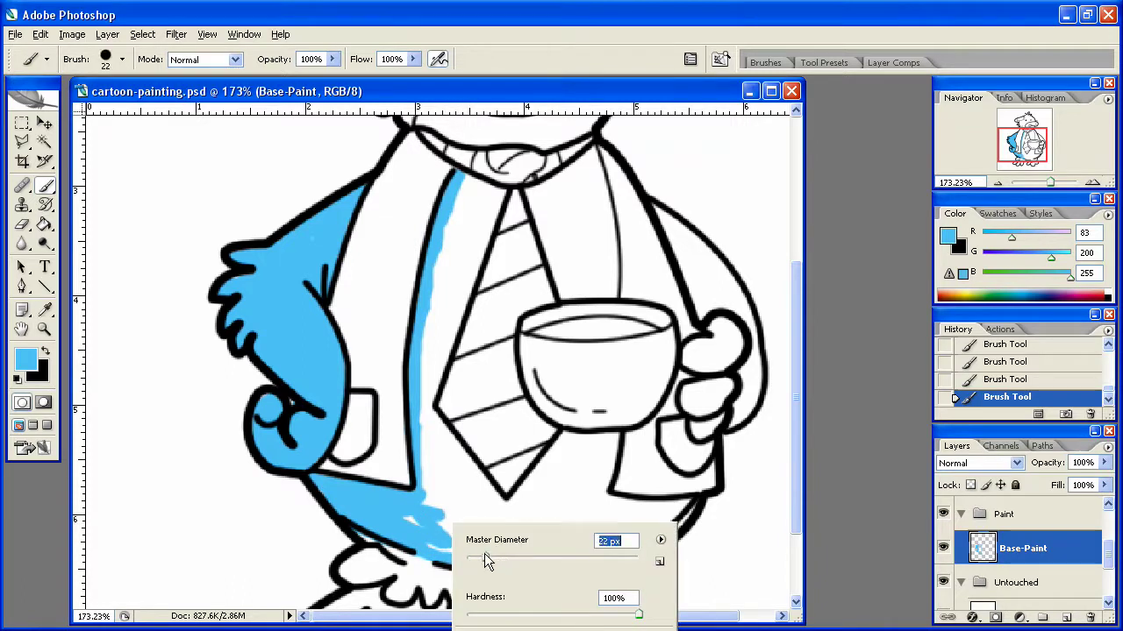
click(437, 523)
mouse_move(413, 519)
mouse_down()
mouse_move(493, 553)
mouse_move(575, 556)
mouse_move(631, 529)
mouse_move(532, 537)
mouse_move(434, 502)
mouse_move(446, 489)
mouse_move(433, 456)
mouse_move(444, 494)
mouse_move(448, 471)
mouse_move(430, 433)
mouse_move(464, 496)
mouse_move(448, 451)
mouse_move(474, 500)
mouse_move(501, 517)
mouse_move(493, 507)
mouse_move(512, 517)
mouse_move(538, 499)
mouse_move(567, 448)
mouse_move(596, 448)
mouse_up()
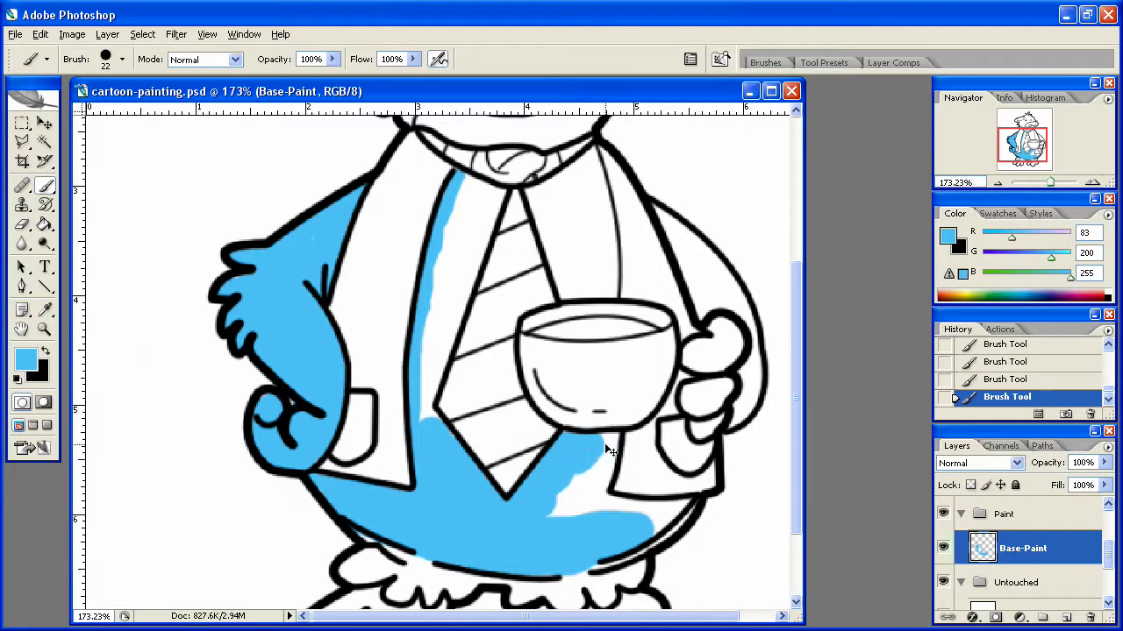
Fill the remaining white gaps in the belly at 13 px, then drop the brush to 10 px
right_click(596, 447)
mouse_move(639, 482)
mouse_down()
mouse_move(606, 460)
mouse_move(598, 484)
mouse_move(568, 493)
mouse_move(575, 459)
mouse_move(593, 473)
mouse_move(553, 508)
mouse_up()
key(Return)
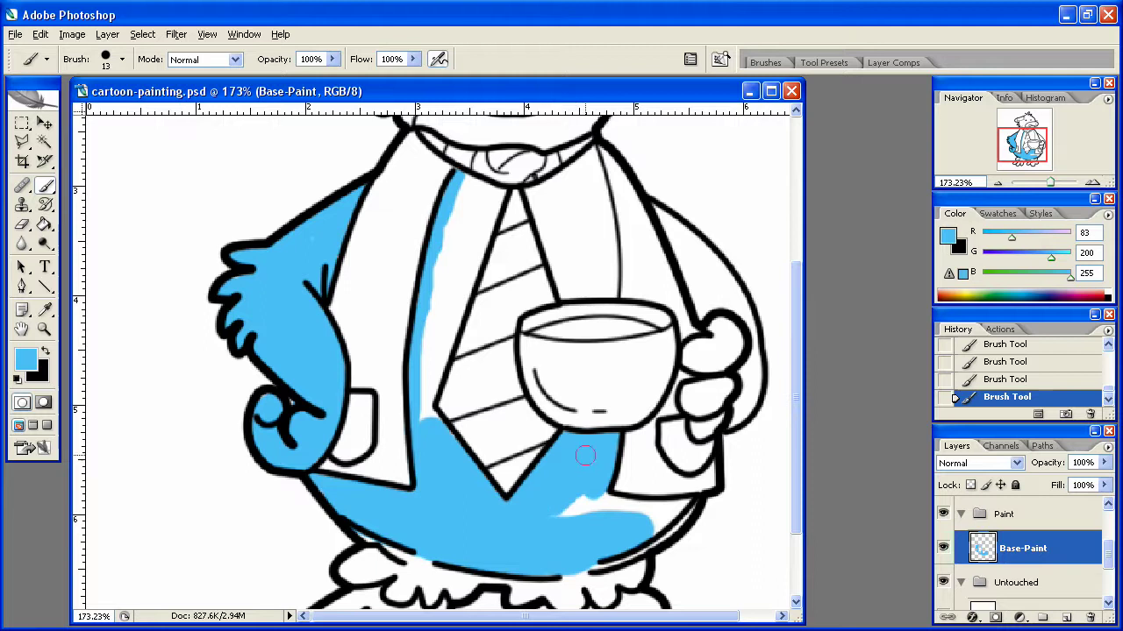
mouse_move(553, 505)
mouse_down()
mouse_move(664, 512)
mouse_move(643, 525)
mouse_move(659, 520)
mouse_move(684, 550)
mouse_up()
right_click(682, 526)
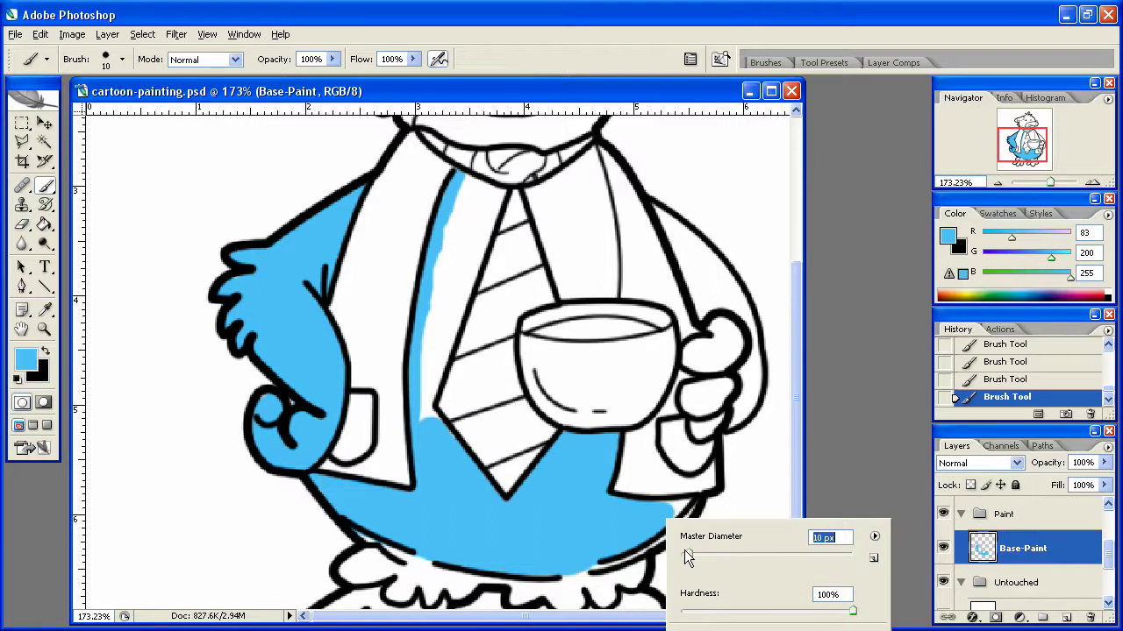
click(659, 509)
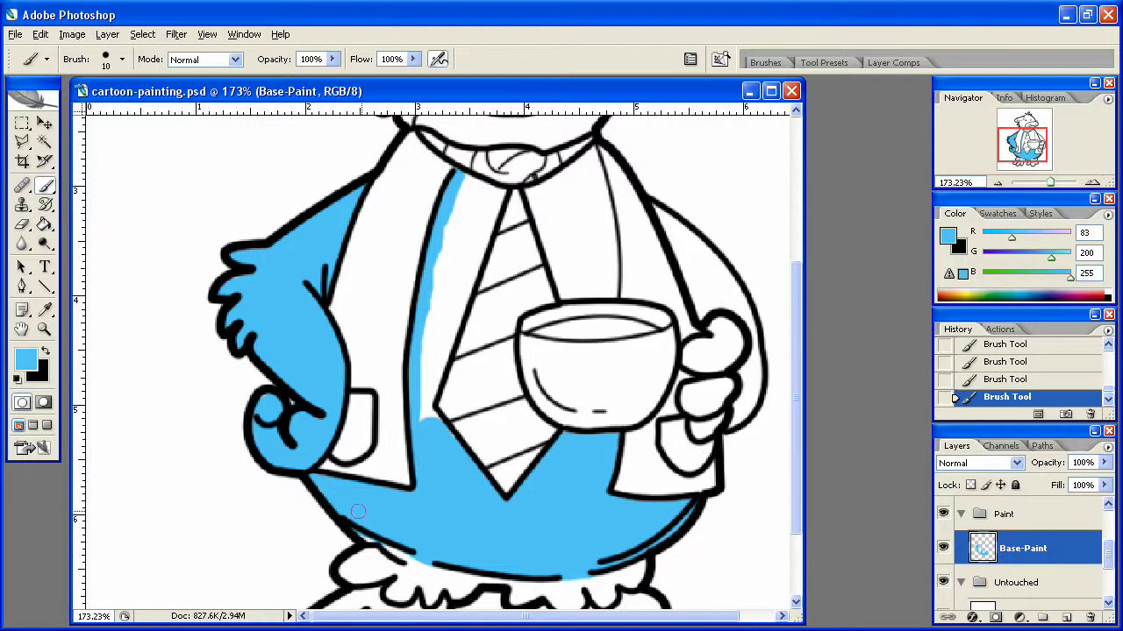
drag(409, 539, 398, 513)
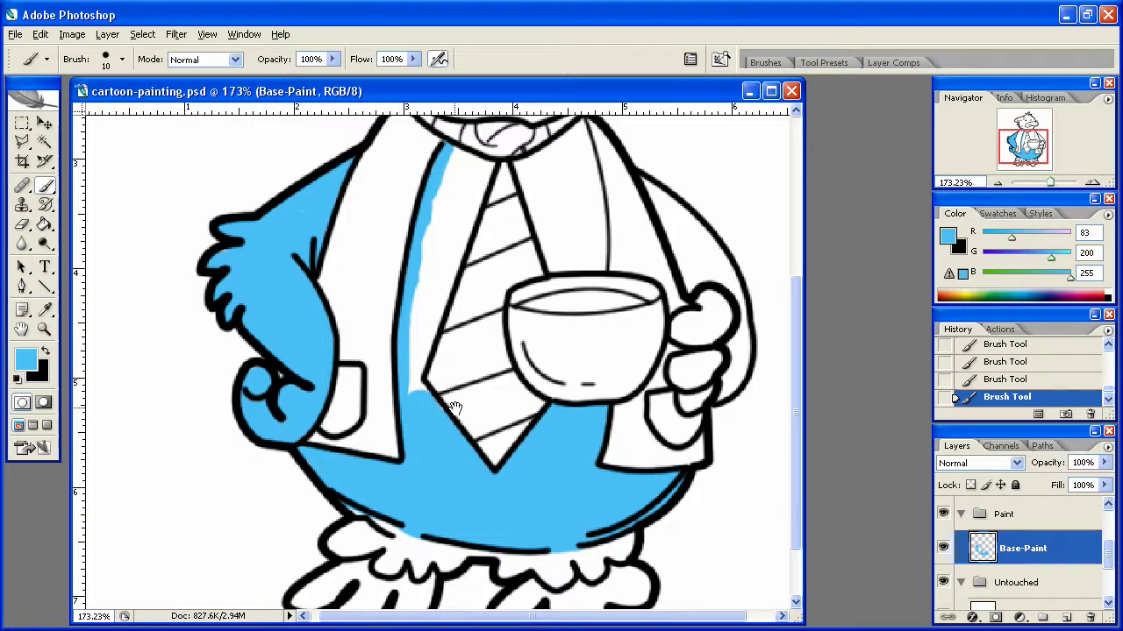
Paint blue along both lapel edges with the 10 px brush, undoing a stray stroke by the tie
drag(455, 408, 442, 485)
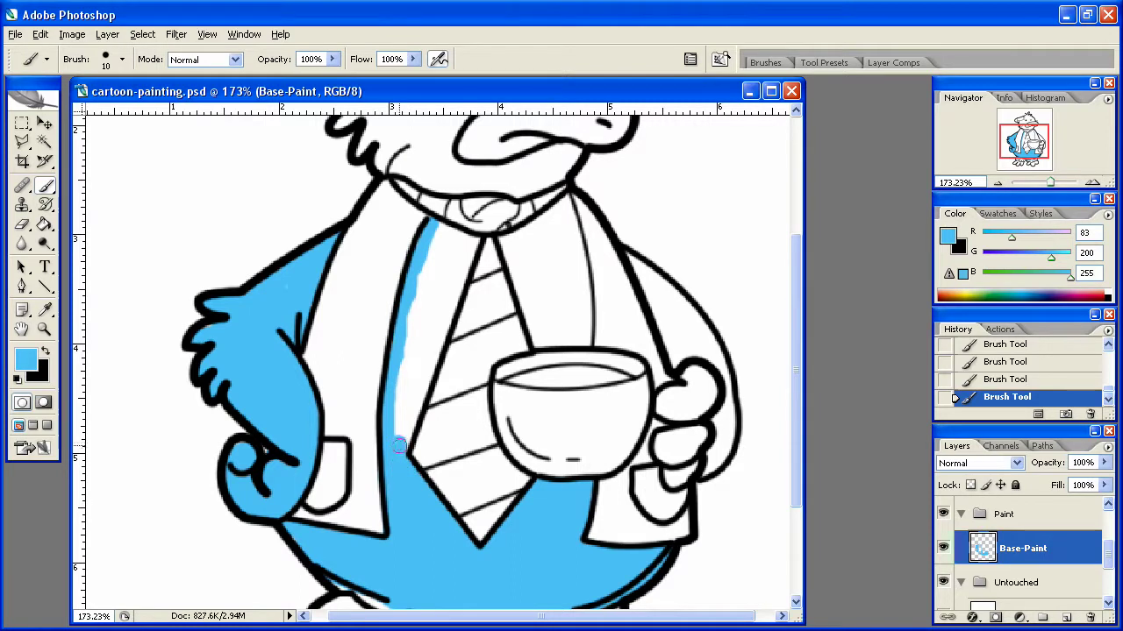
mouse_move(408, 427)
mouse_down()
mouse_move(474, 240)
mouse_move(439, 228)
mouse_move(425, 254)
mouse_move(393, 432)
mouse_move(427, 341)
mouse_move(415, 344)
mouse_move(415, 314)
mouse_move(419, 325)
mouse_move(445, 237)
mouse_move(458, 244)
mouse_move(440, 307)
mouse_up()
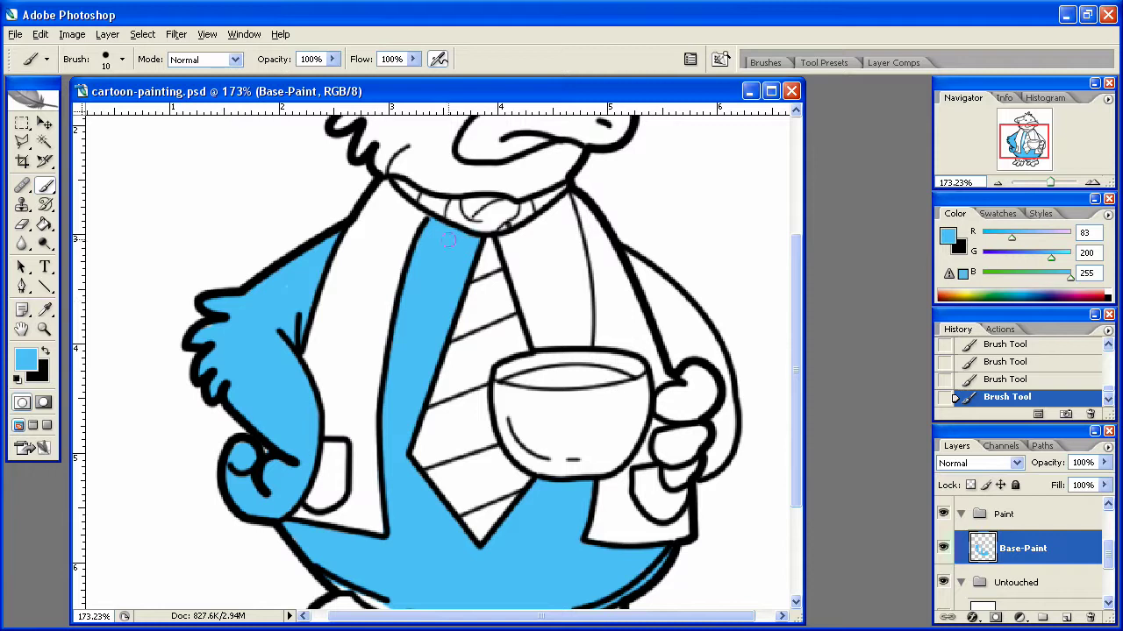
drag(477, 265, 447, 329)
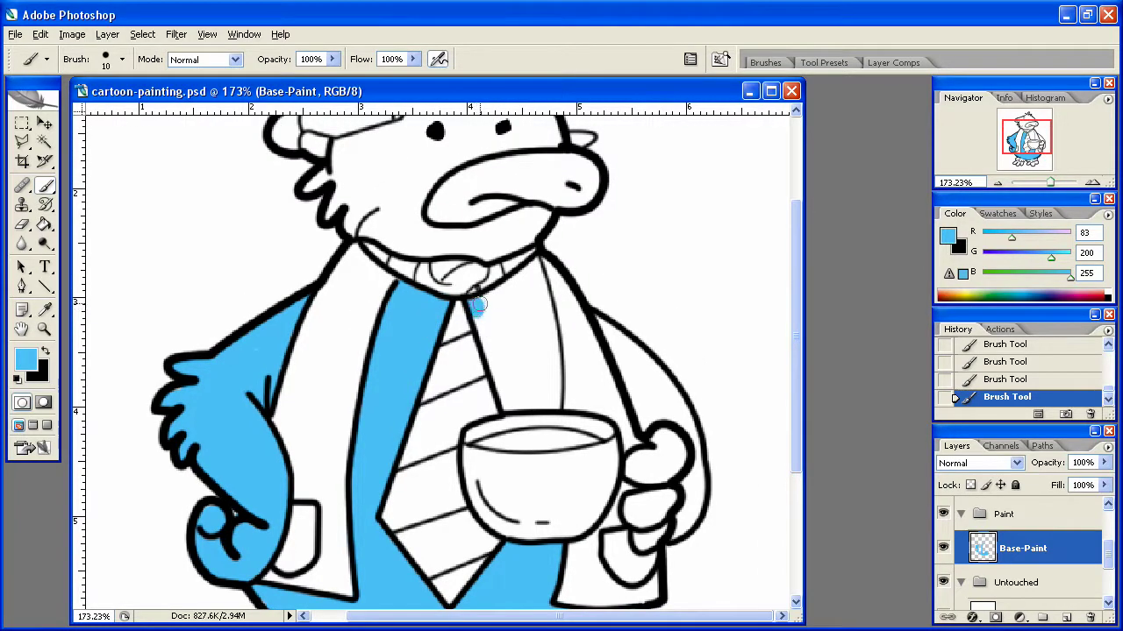
mouse_move(477, 304)
mouse_down()
mouse_move(532, 264)
mouse_move(553, 392)
mouse_move(525, 294)
mouse_move(478, 314)
mouse_move(478, 338)
mouse_move(484, 356)
mouse_move(482, 324)
mouse_move(506, 405)
mouse_move(554, 400)
mouse_move(542, 364)
mouse_move(508, 368)
mouse_move(496, 317)
mouse_move(534, 359)
mouse_up()
key(ctrl+z)
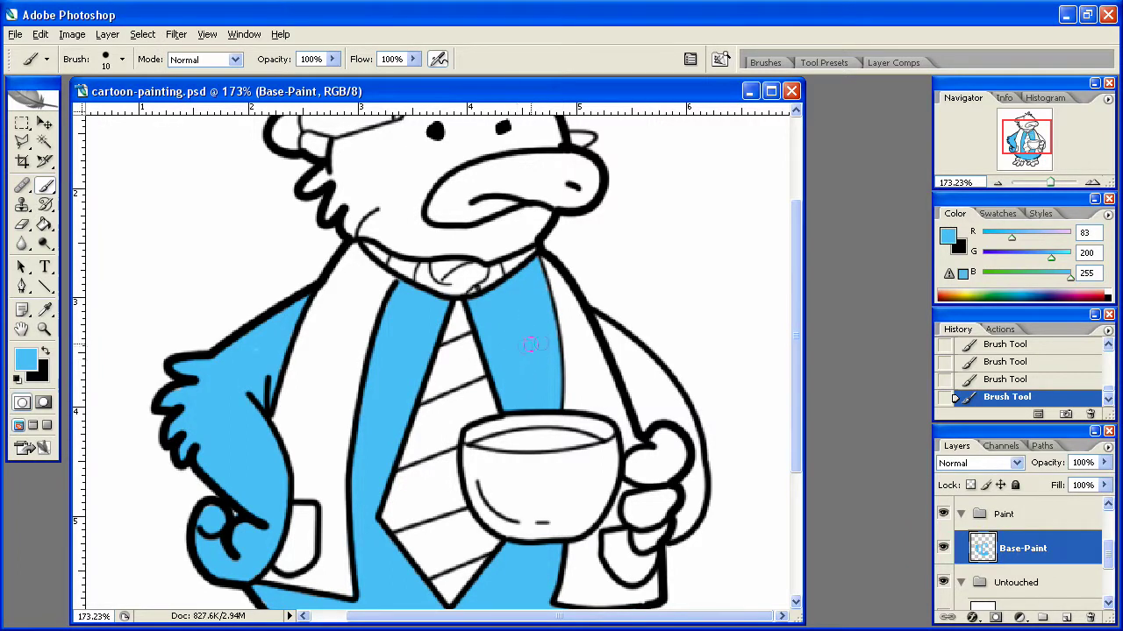
drag(514, 310, 491, 375)
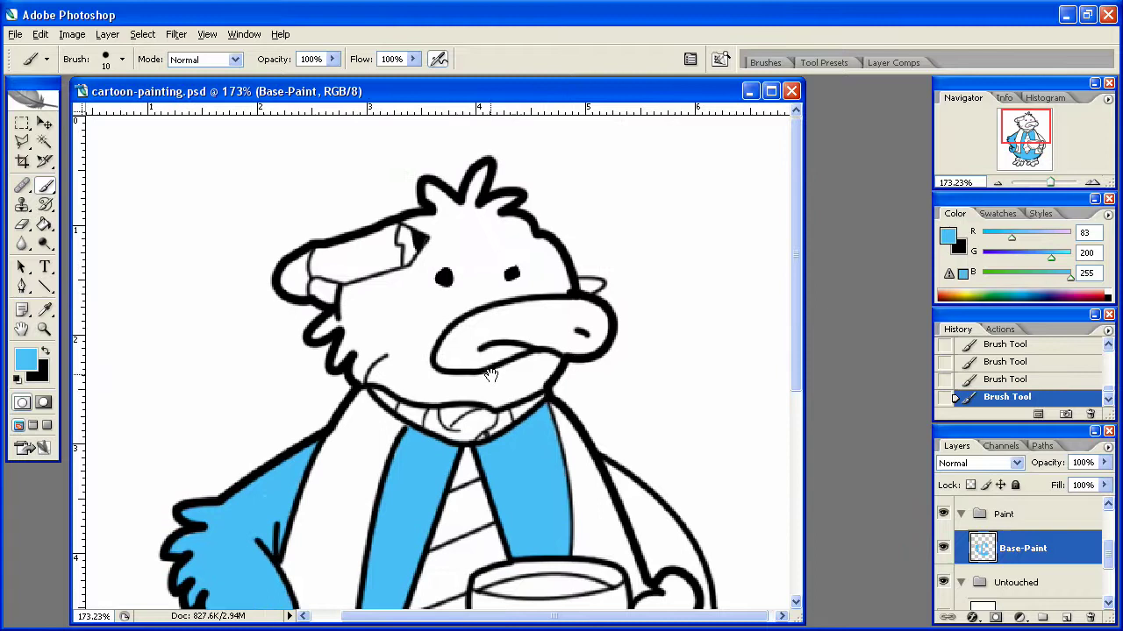
Set the brush to 15 px and paint the bird's head, cheek and chin blue
right_click(372, 377)
text(15)
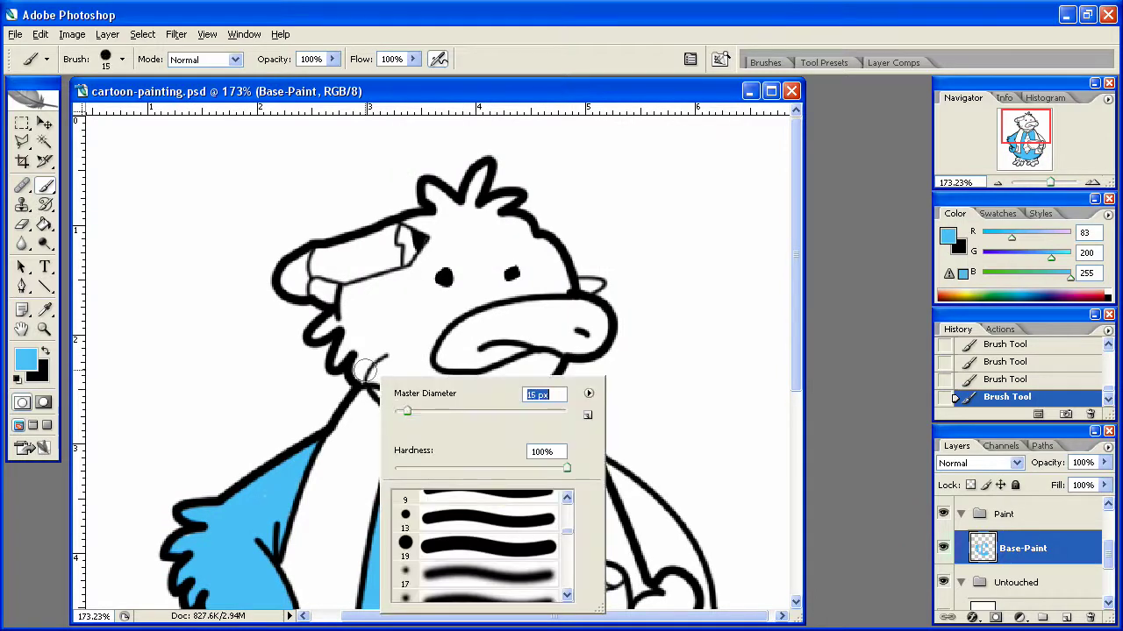
key(Return)
click(361, 369)
mouse_move(362, 369)
mouse_down()
mouse_move(365, 347)
mouse_move(347, 346)
mouse_move(344, 359)
mouse_move(360, 336)
mouse_move(343, 324)
mouse_move(316, 334)
mouse_move(361, 325)
mouse_move(352, 295)
mouse_move(315, 286)
mouse_move(347, 297)
mouse_move(410, 279)
mouse_move(433, 242)
mouse_move(415, 219)
mouse_move(443, 223)
mouse_move(432, 186)
mouse_move(513, 207)
mouse_move(526, 226)
mouse_move(481, 224)
mouse_move(439, 253)
mouse_move(443, 271)
mouse_move(491, 248)
mouse_move(545, 250)
mouse_move(539, 263)
mouse_move(557, 268)
mouse_move(561, 285)
mouse_move(502, 286)
mouse_move(448, 315)
mouse_move(424, 367)
mouse_move(450, 384)
mouse_move(551, 361)
mouse_move(539, 379)
mouse_move(503, 396)
mouse_move(430, 393)
mouse_move(379, 373)
mouse_move(374, 328)
mouse_move(399, 305)
mouse_move(443, 279)
mouse_move(513, 265)
mouse_move(535, 272)
mouse_move(399, 312)
mouse_move(392, 340)
mouse_move(409, 336)
mouse_move(391, 353)
mouse_up()
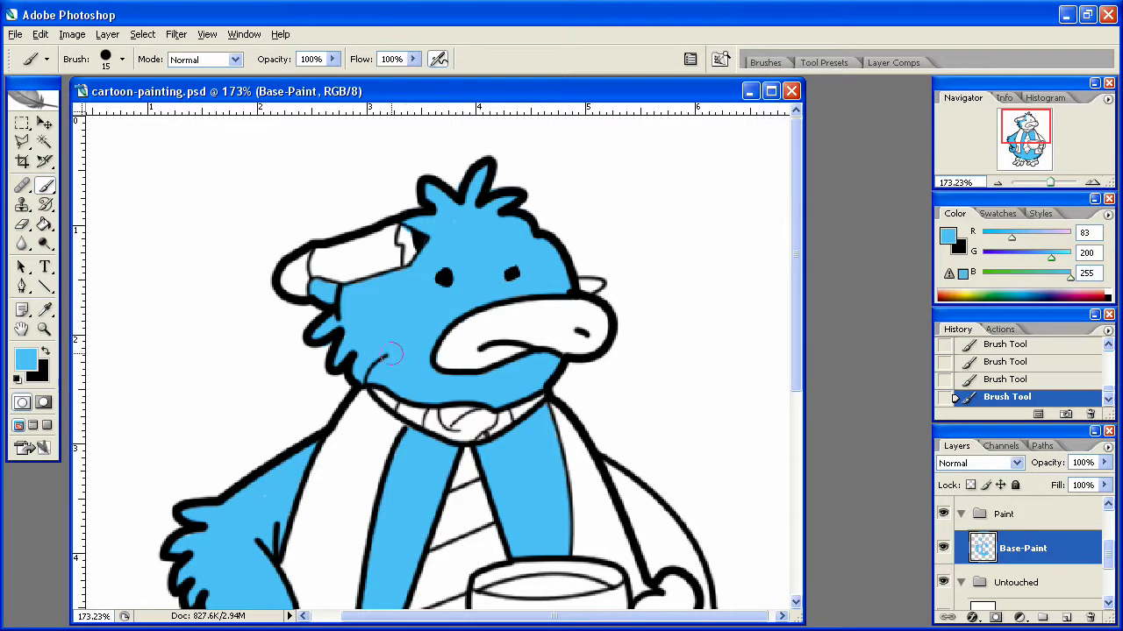
Reduce the brush to 7 px for the edges around the bill
right_click(574, 279)
drag(609, 313, 592, 285)
key(Return)
scroll(579, 282, down, 5)
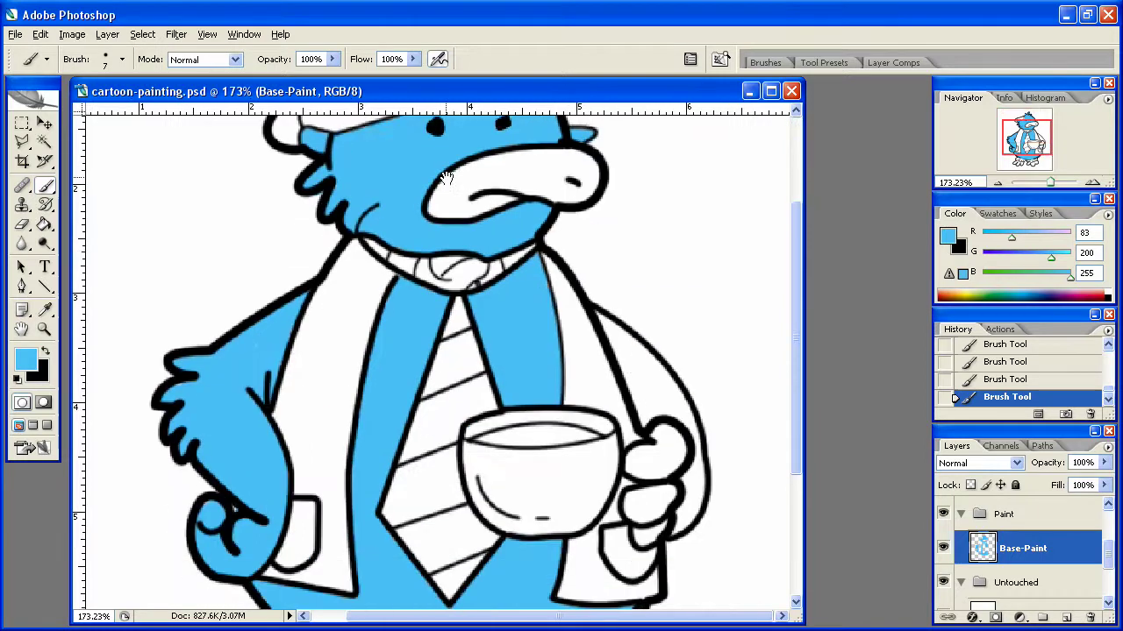
right_click(650, 370)
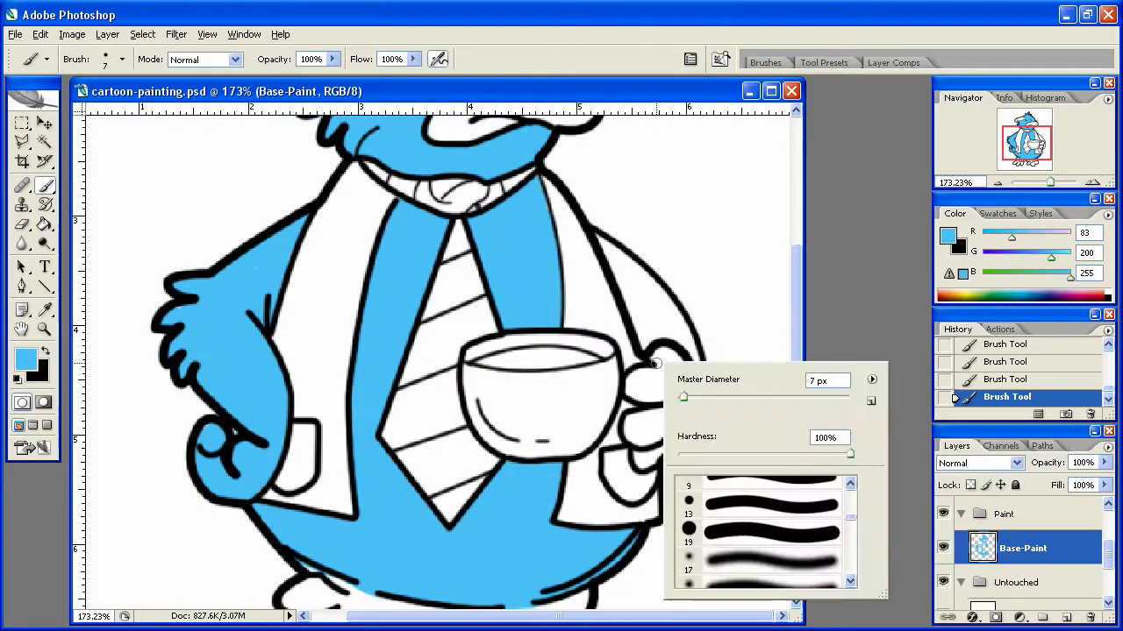